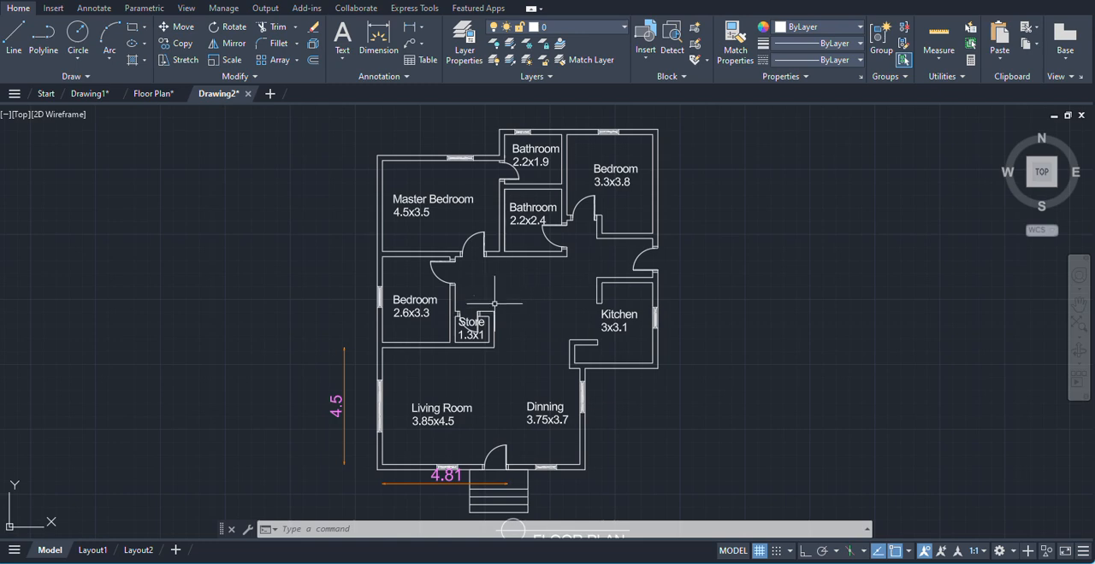
# - Examine the floor plan's rooms, doors, dimensions, entrance steps, title and north symbol
pyautogui.scroll(-5, 505, 355)
pyautogui.scroll(5, 503, 340)
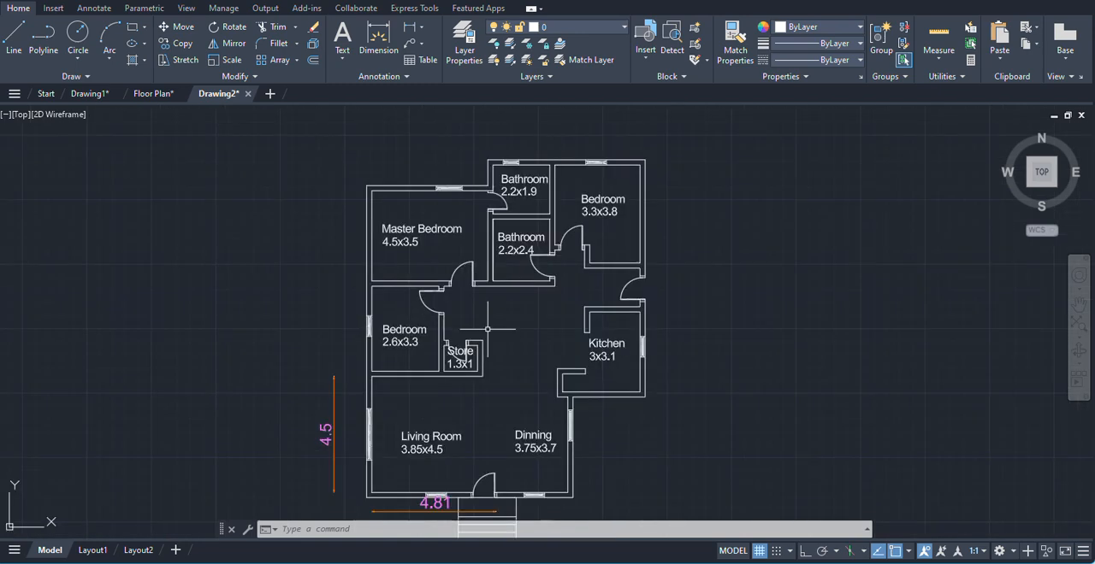
pyautogui.scroll(2, 436, 231)
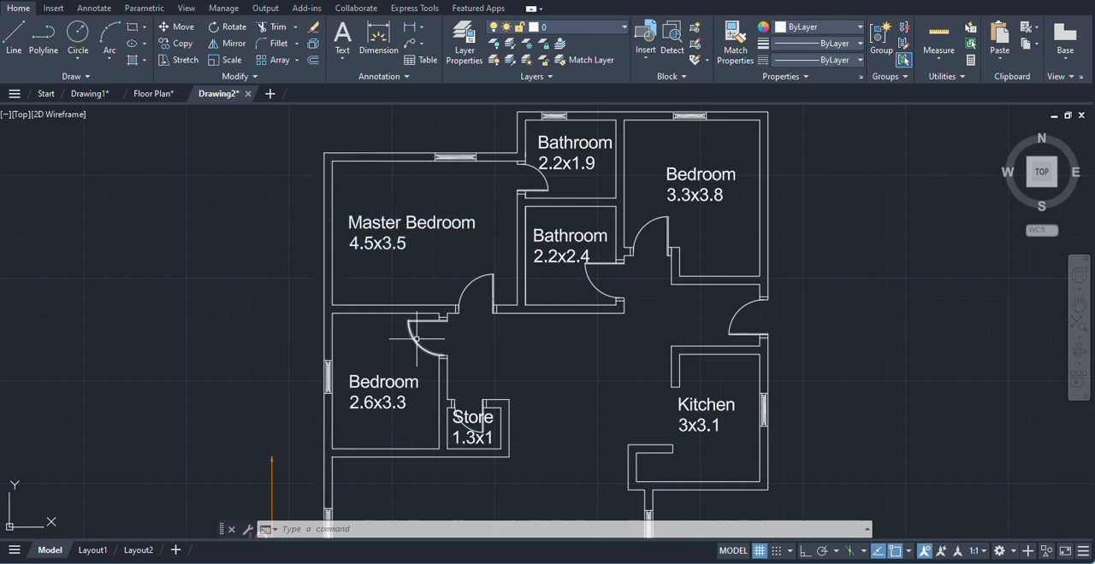
pyautogui.scroll(-3, 379, 316)
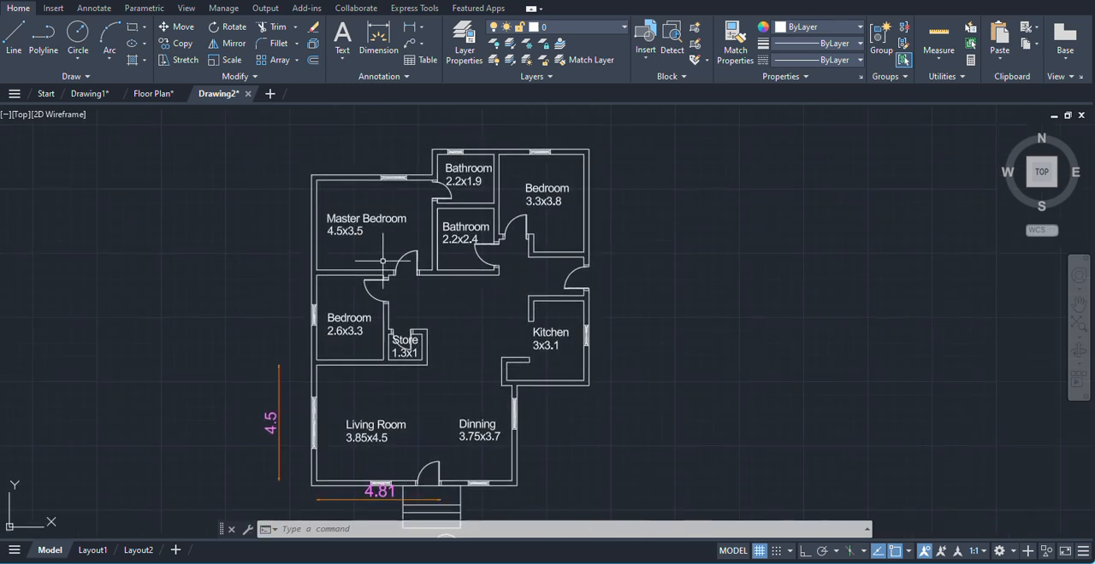
pyautogui.moveTo(519, 452); pyautogui.dragTo(508, 314, button='middle')
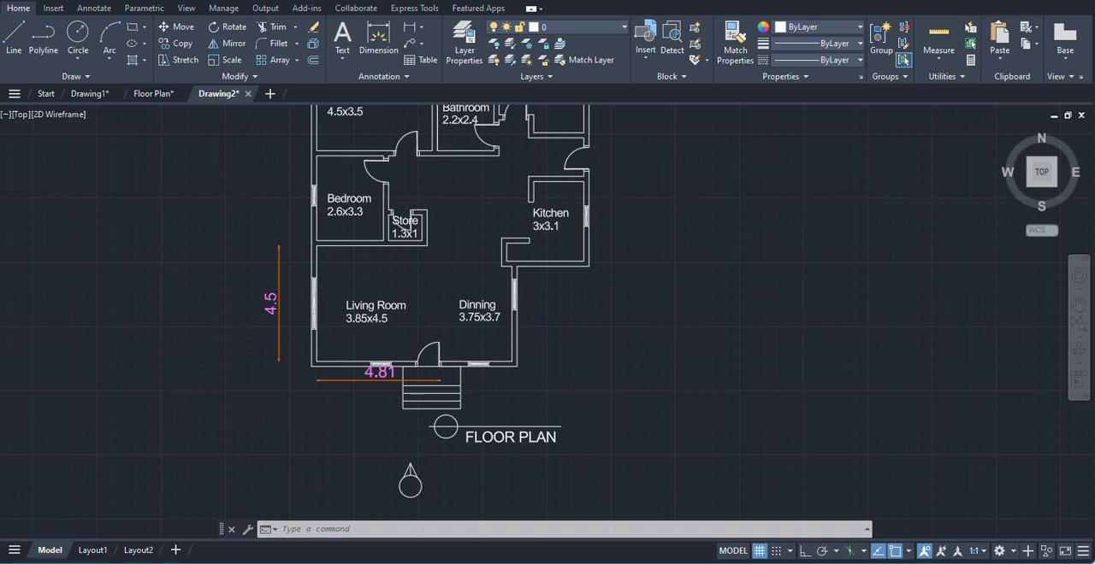
pyautogui.scroll(3, 430, 512)
pyautogui.moveTo(430, 456); pyautogui.dragTo(433, 408, button='middle')
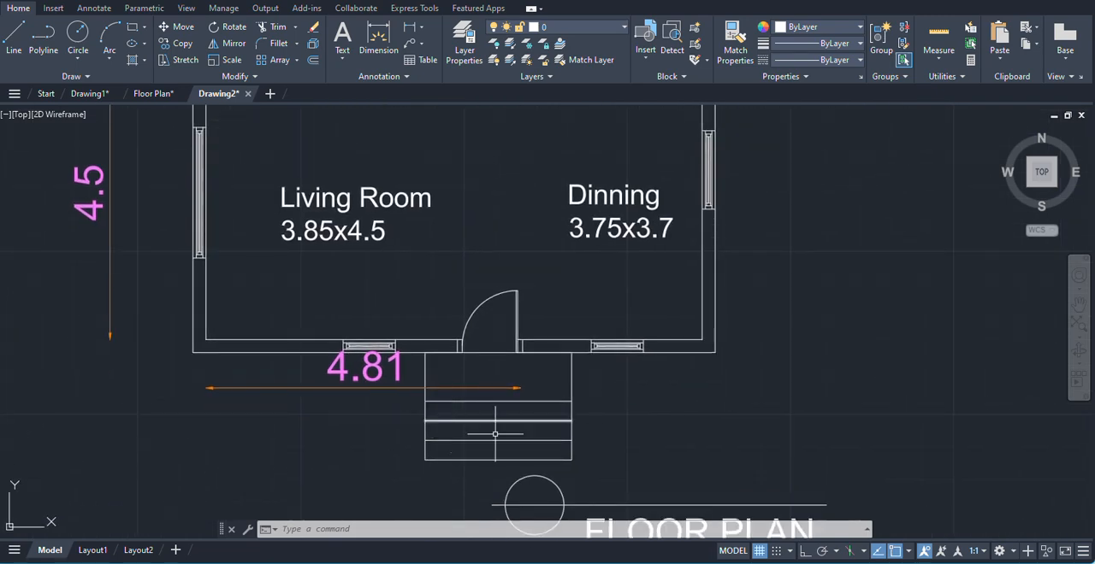
pyautogui.scroll(-4, 286, 393)
pyautogui.moveTo(226, 354); pyautogui.dragTo(262, 403, button='middle')
pyautogui.moveTo(484, 468); pyautogui.dragTo(413, 373, button='middle')
pyautogui.scroll(2, 332, 386)
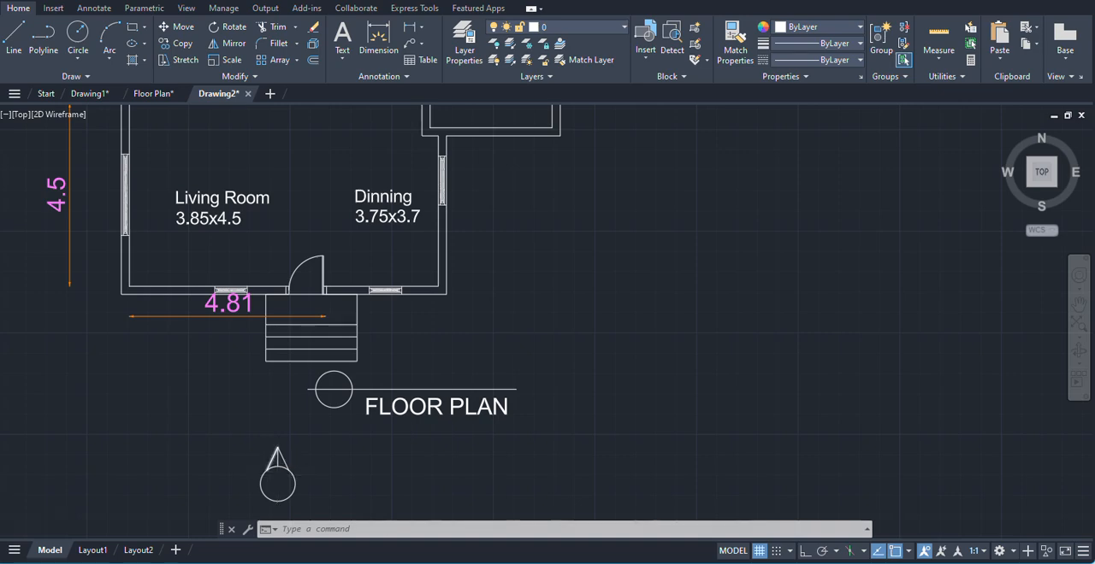
pyautogui.scroll(-2, 275, 472)
pyautogui.scroll(2, 341, 452)
pyautogui.scroll(-4, 316, 479)
pyautogui.moveTo(411, 411); pyautogui.dragTo(536, 369, button='middle')
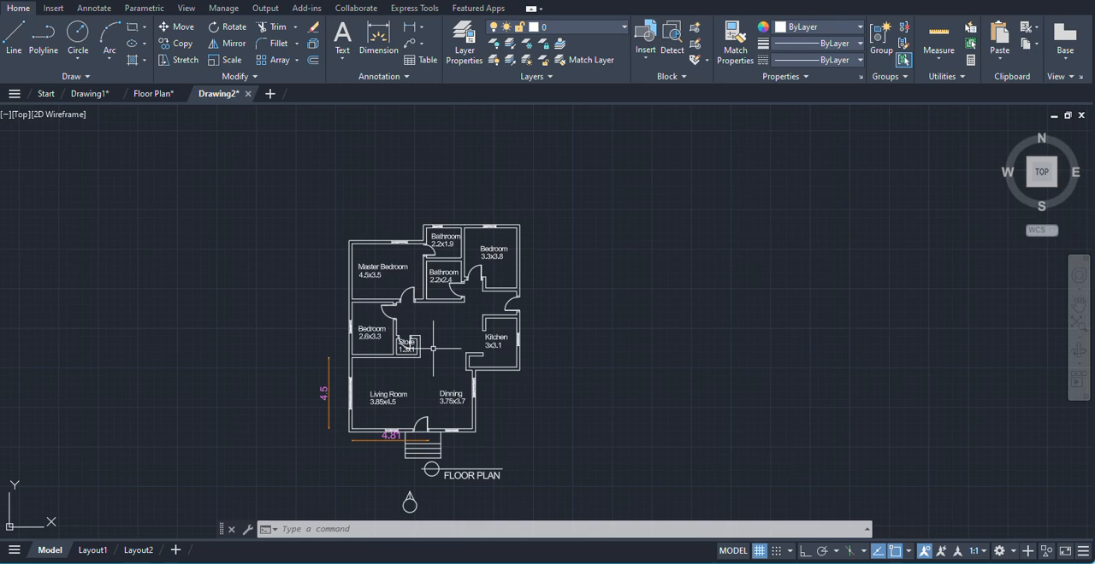
pyautogui.moveTo(433, 349); pyautogui.dragTo(496, 332, button='middle')
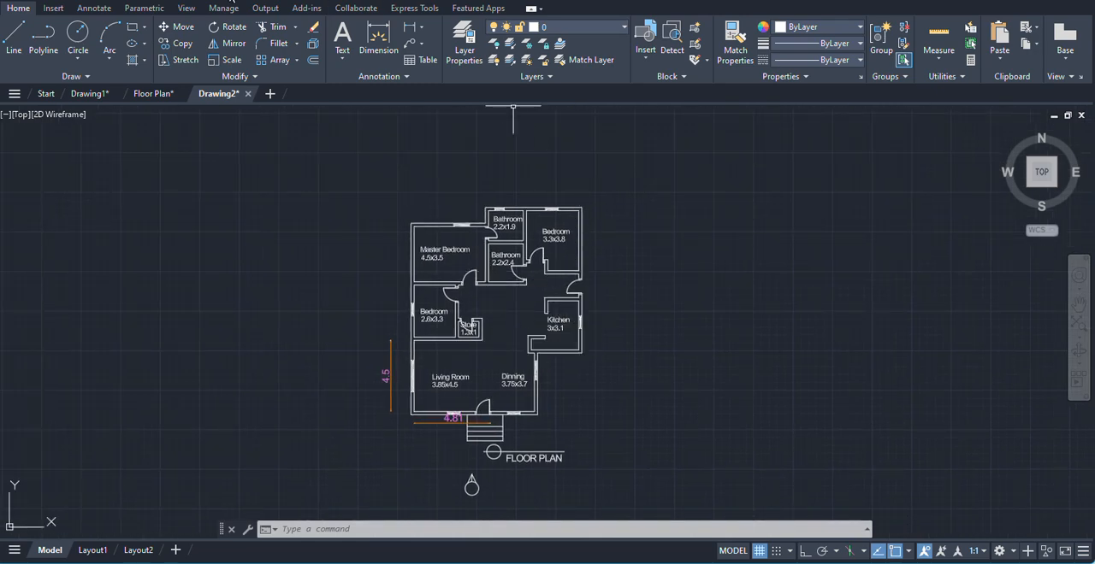
# - Show the classic menu bar and open the layer properties manager
pyautogui.click(206, 0)
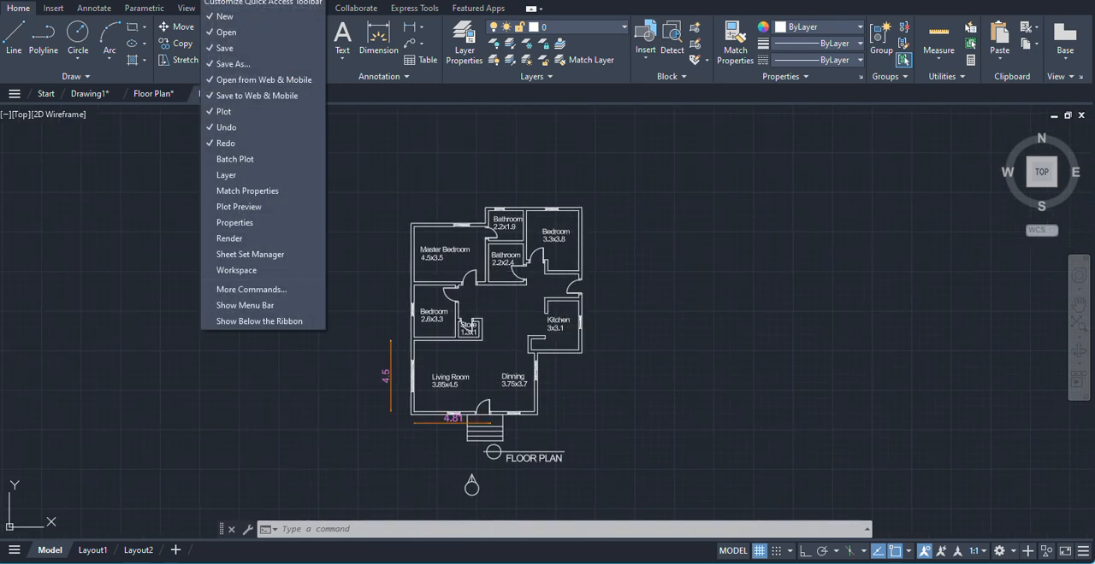
pyautogui.click(237, 306)
pyautogui.click(158, 7)
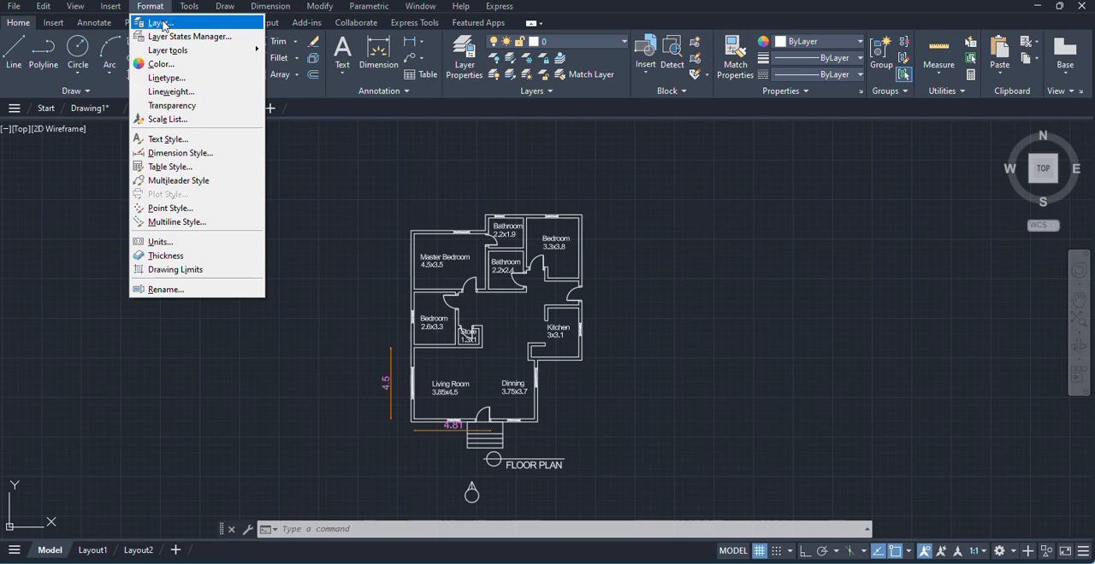
pyautogui.click(163, 23)
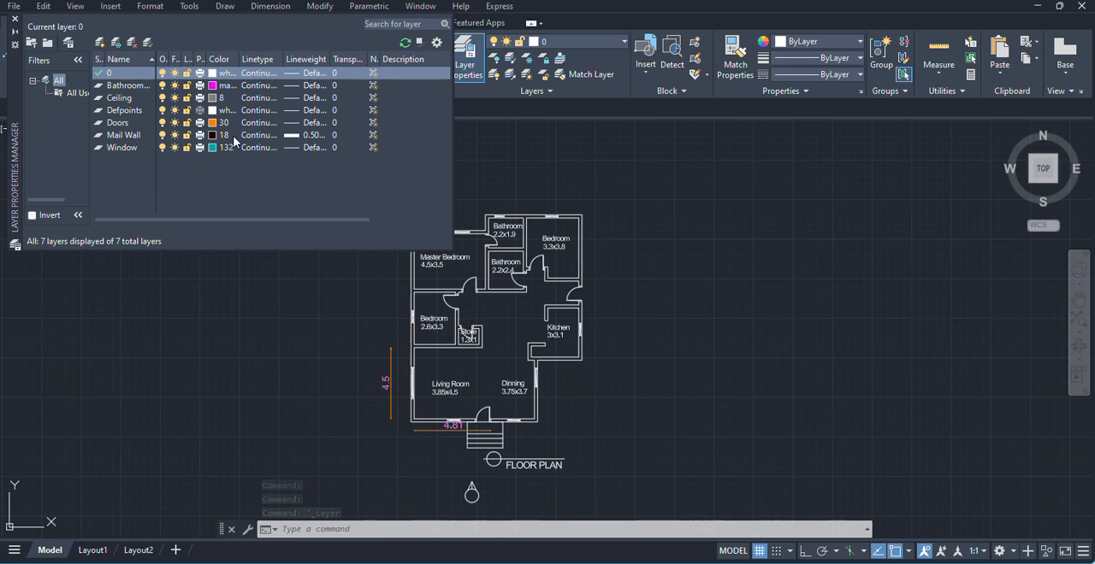
# - Create a new layer named window1
pyautogui.click(100, 44)
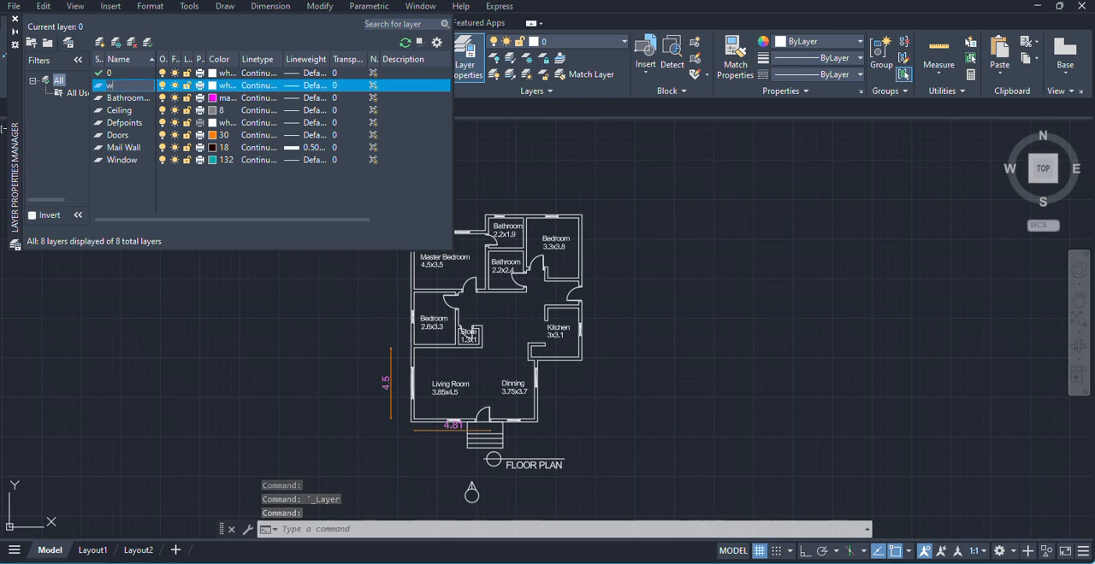
pyautogui.write('window')
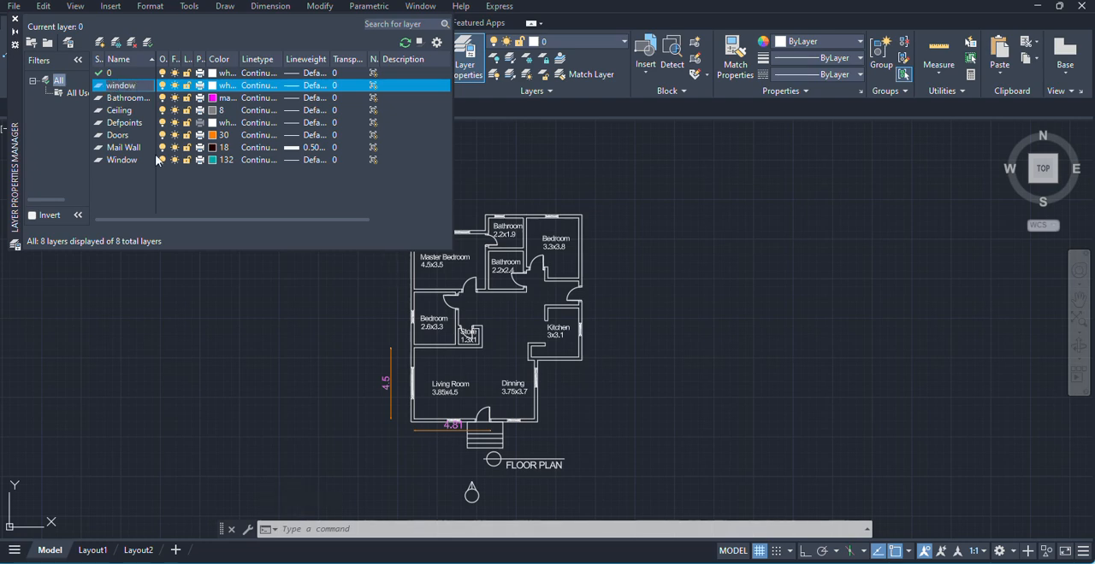
pyautogui.press('Return')
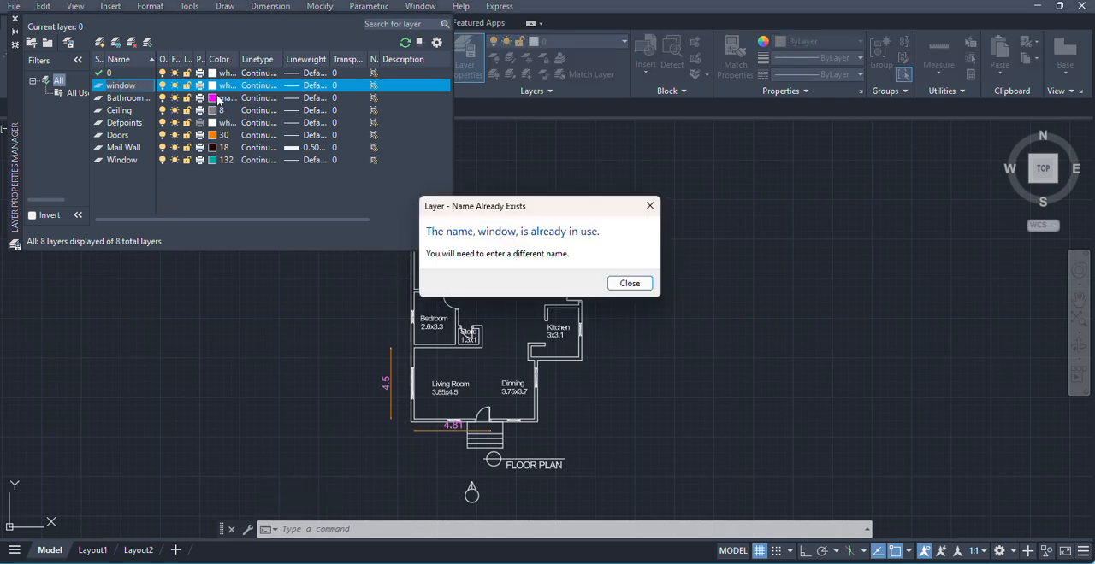
pyautogui.click(629, 283)
pyautogui.press('Return')
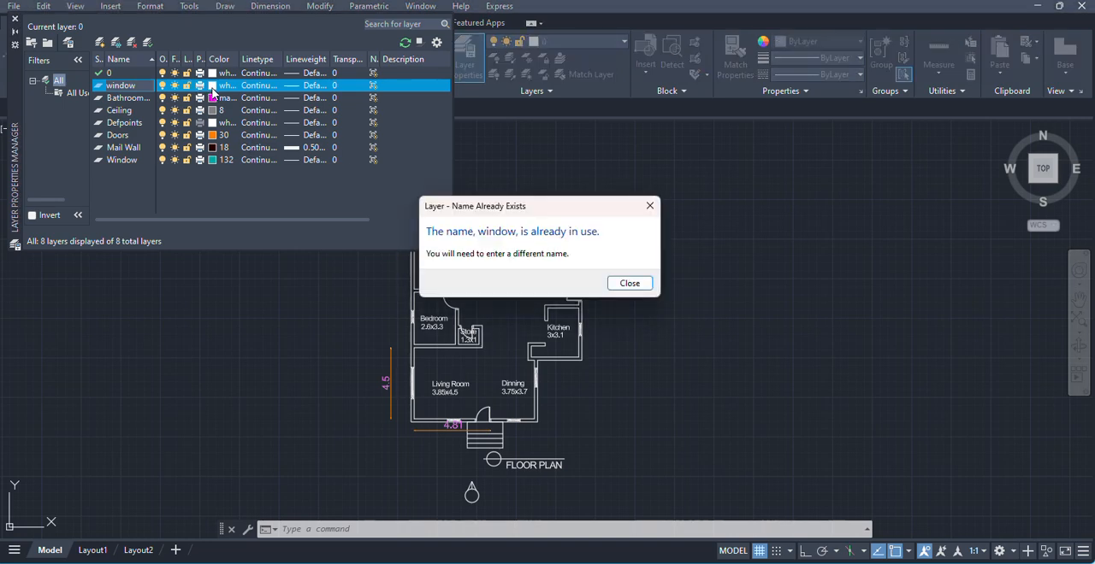
pyautogui.click(630, 284)
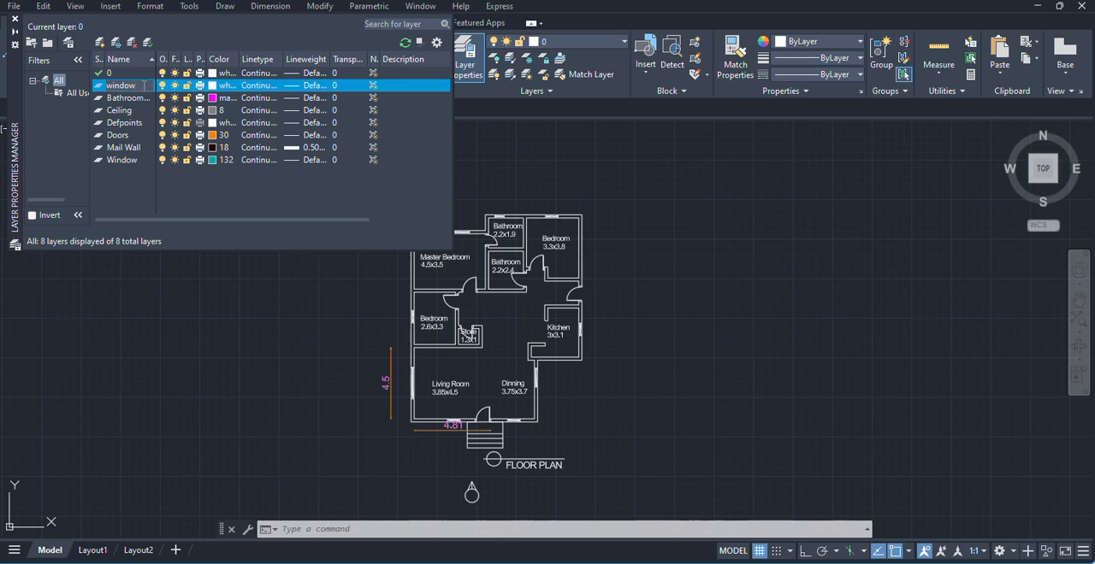
pyautogui.write('1')
# - Set the window1 layer's color to blue, index 160
pyautogui.click(220, 89)
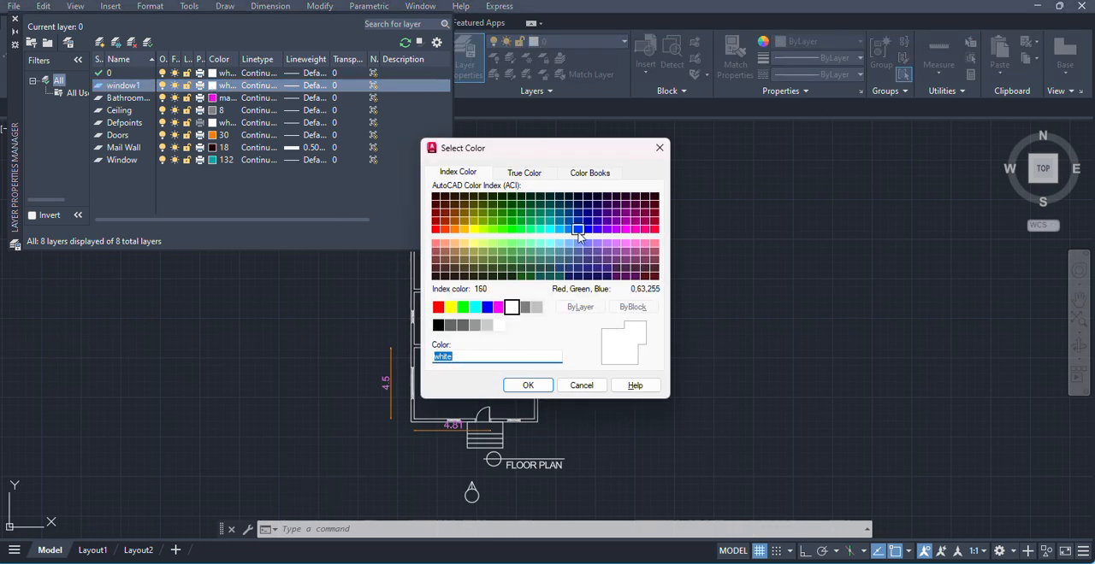
pyautogui.click(579, 236)
pyautogui.click(528, 385)
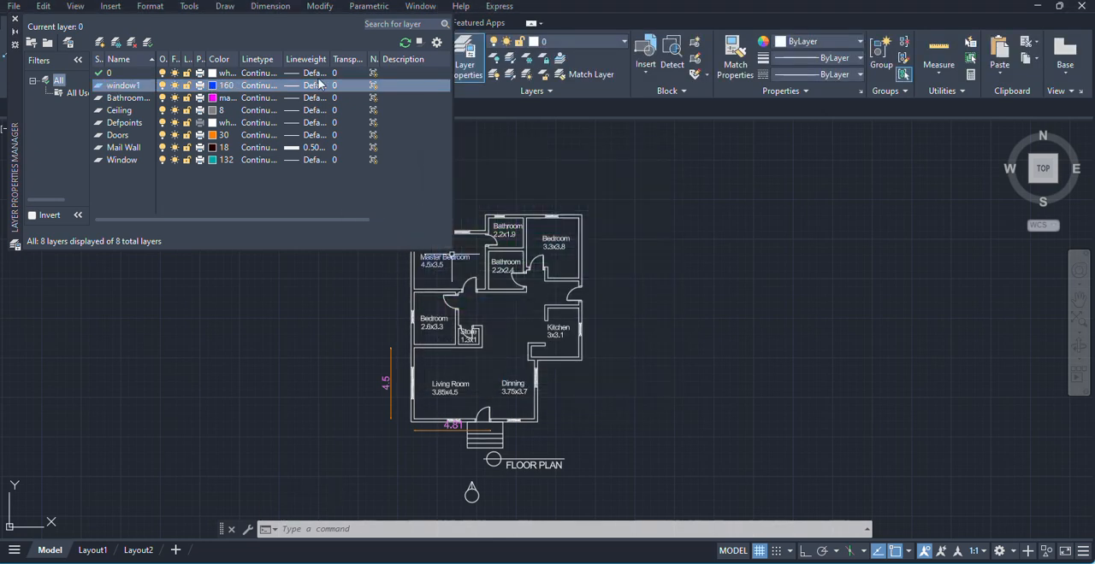
# - Examine the linetypes available for loading from acad.lin for the window1 layer
pyautogui.click(264, 89)
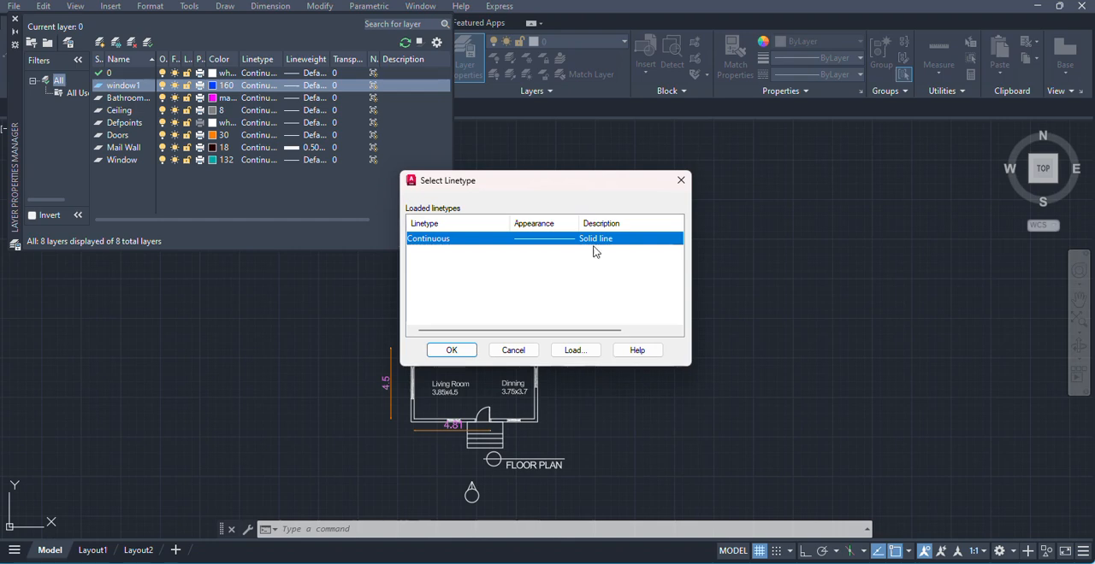
pyautogui.click(575, 349)
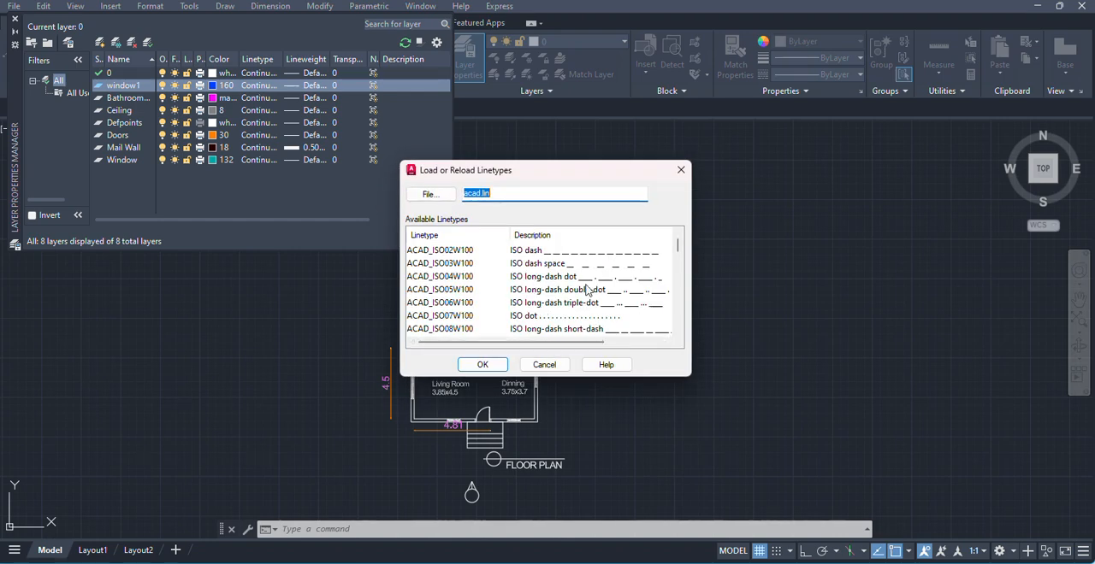
pyautogui.scroll(-1, 636, 290)
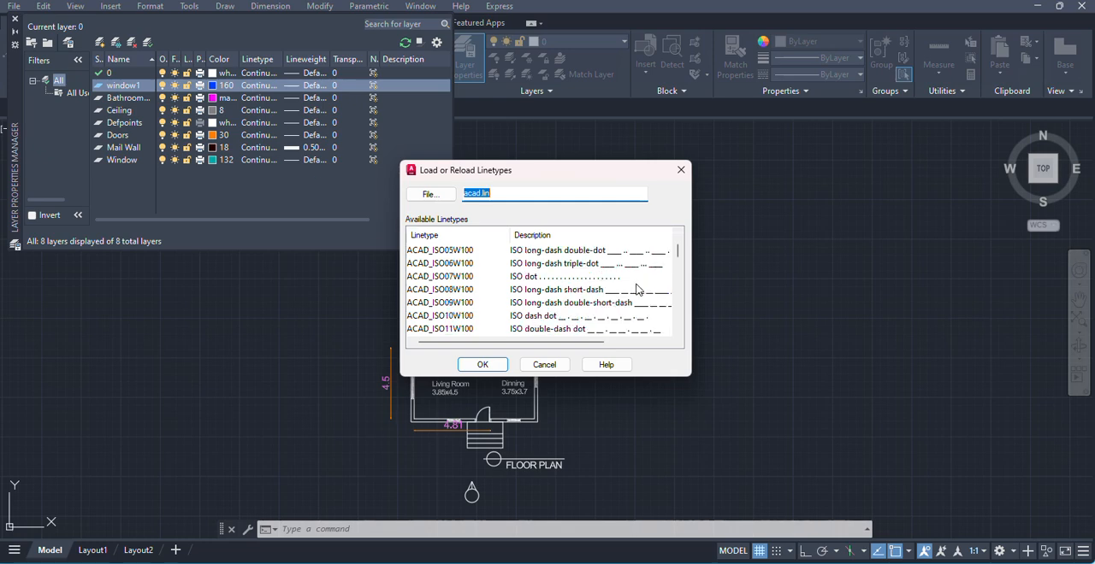
pyautogui.scroll(-3, 636, 290)
pyautogui.scroll(-2, 634, 290)
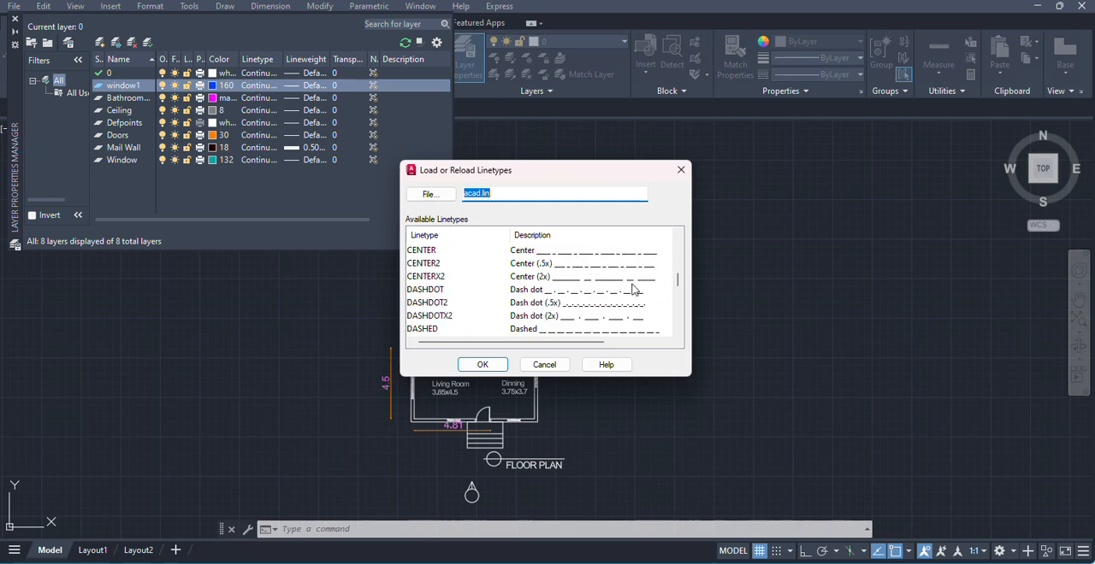
pyautogui.click(682, 173)
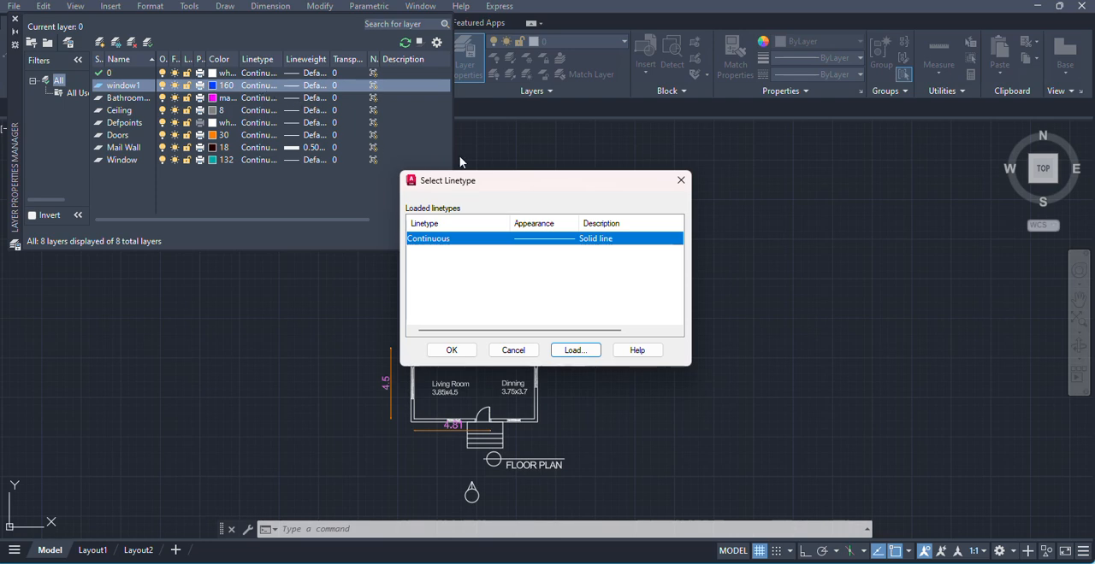
pyautogui.click(681, 180)
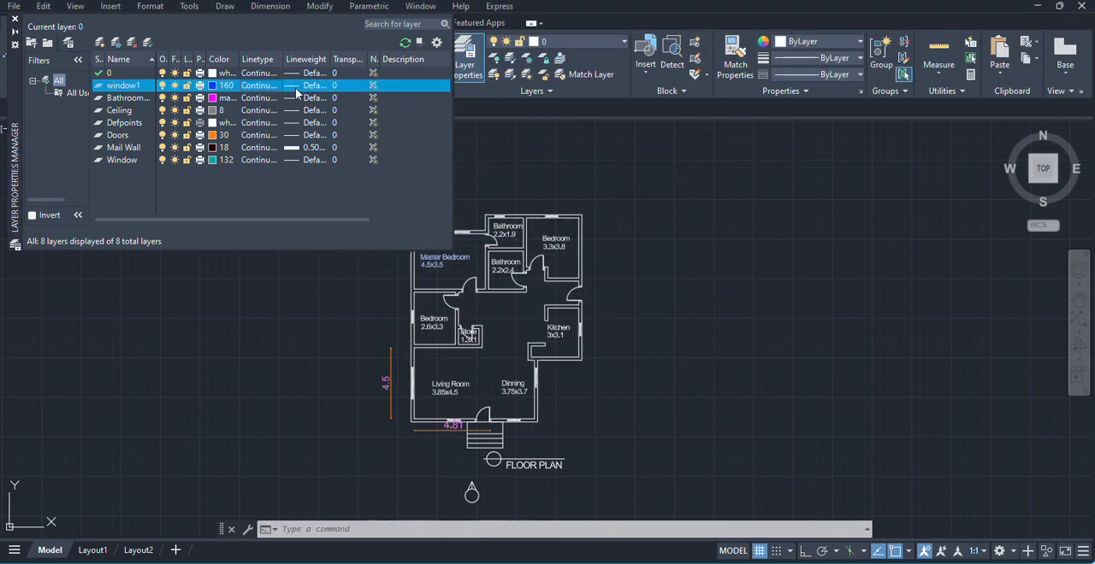
# - Set the window1 layer's lineweight to 0.30 mm
pyautogui.click(296, 86)
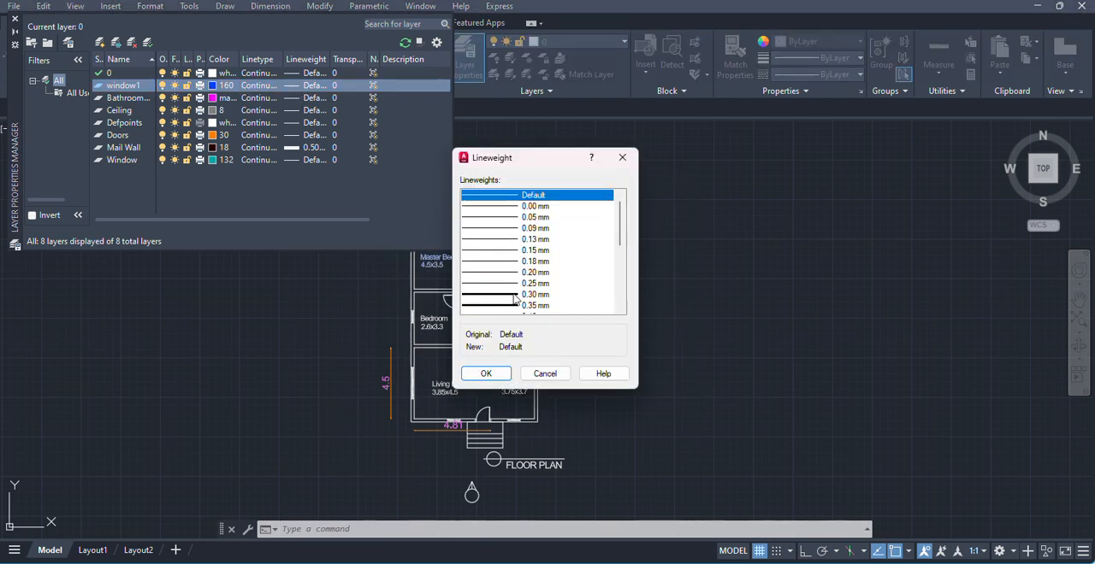
pyautogui.scroll(-1, 519, 235)
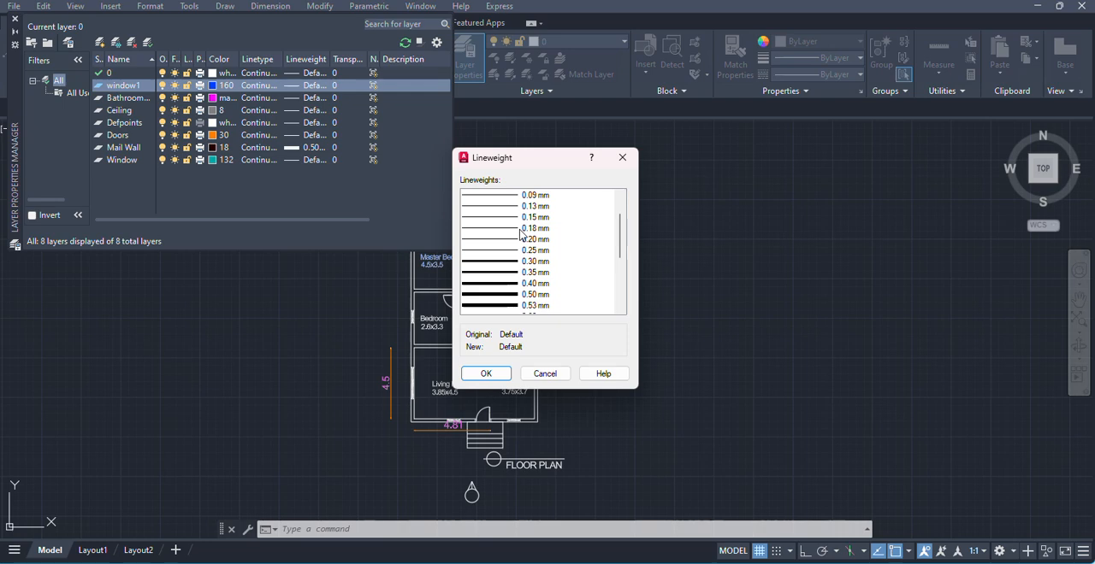
pyautogui.click(503, 261)
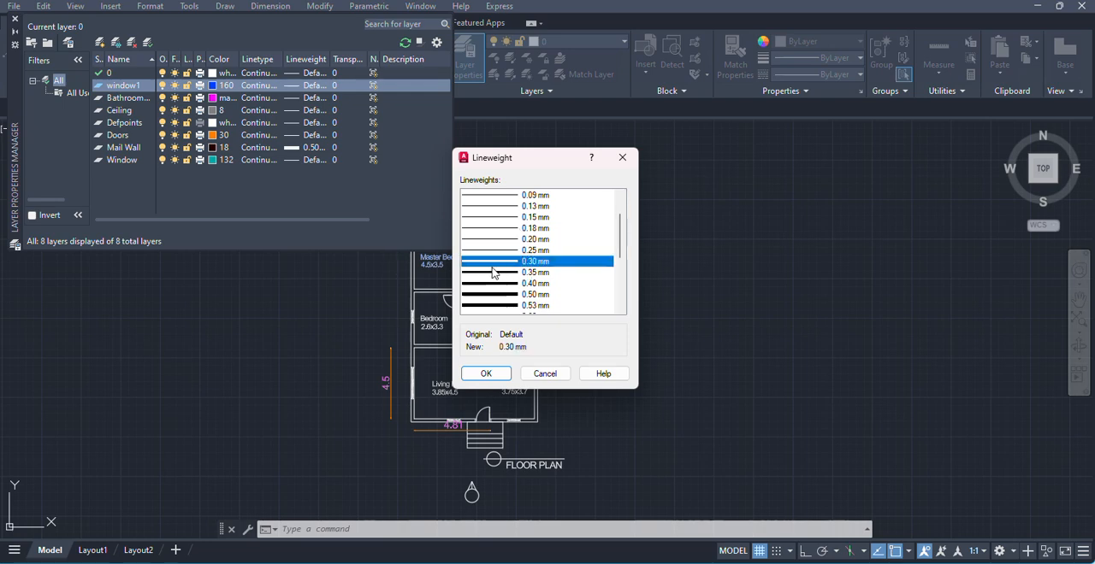
pyautogui.click(486, 375)
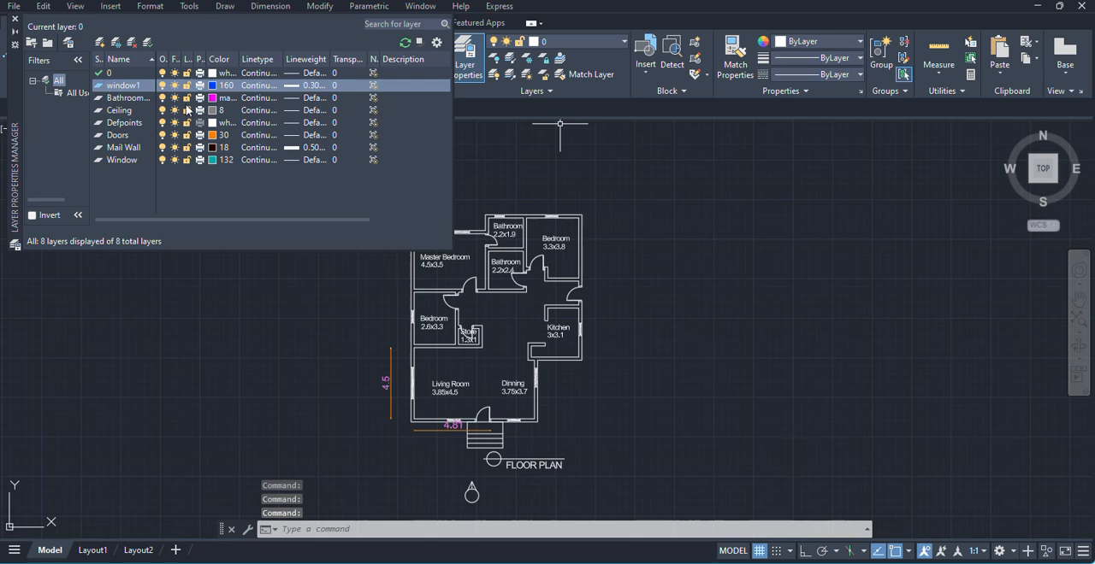
# - Create another new layer named door 1
pyautogui.click(99, 42)
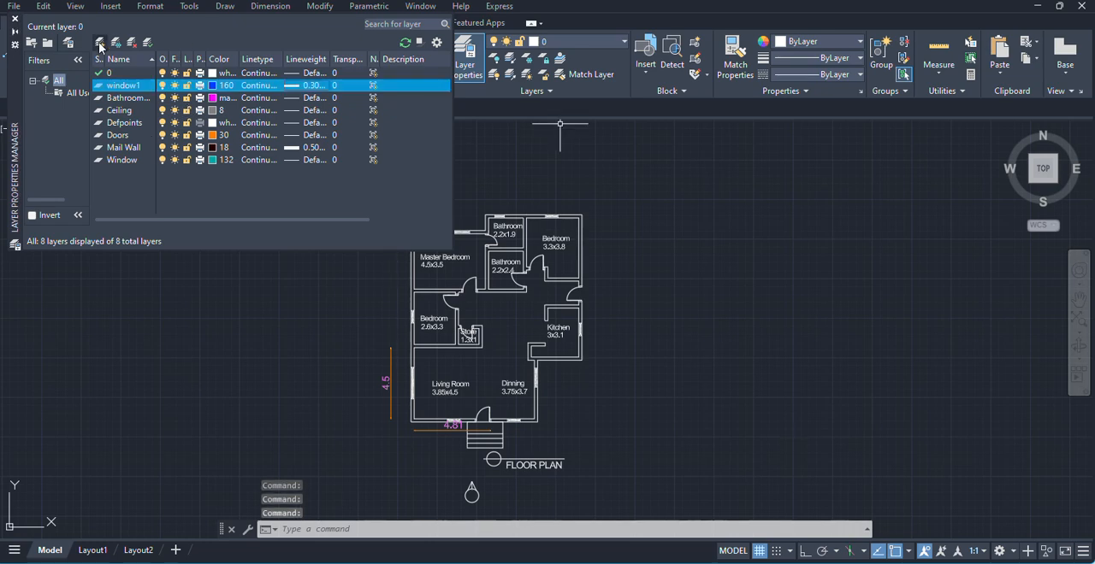
pyautogui.write('do')
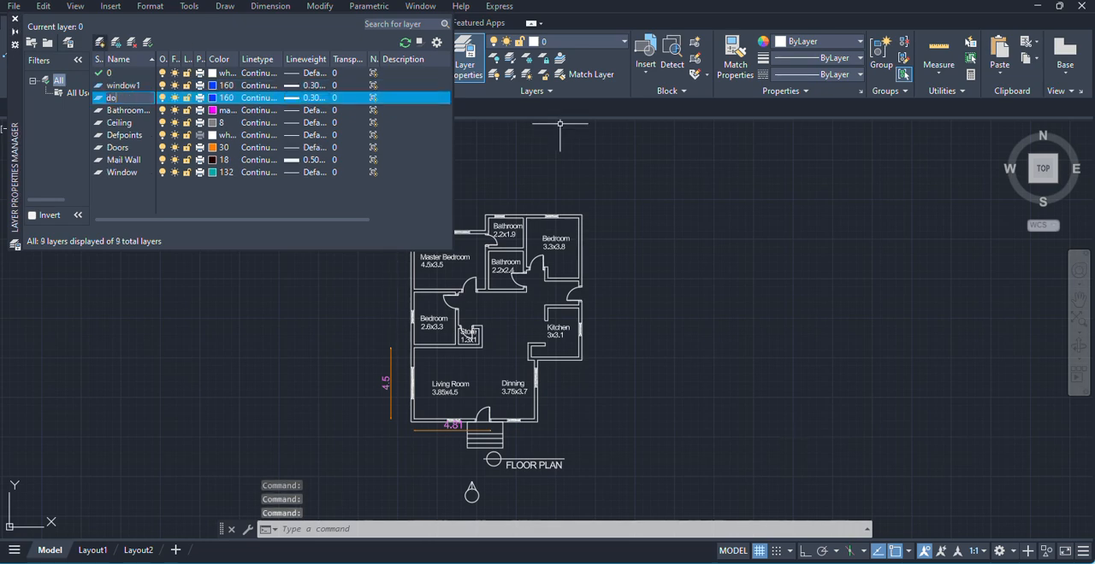
pyautogui.write('or 1')
pyautogui.press('Return')
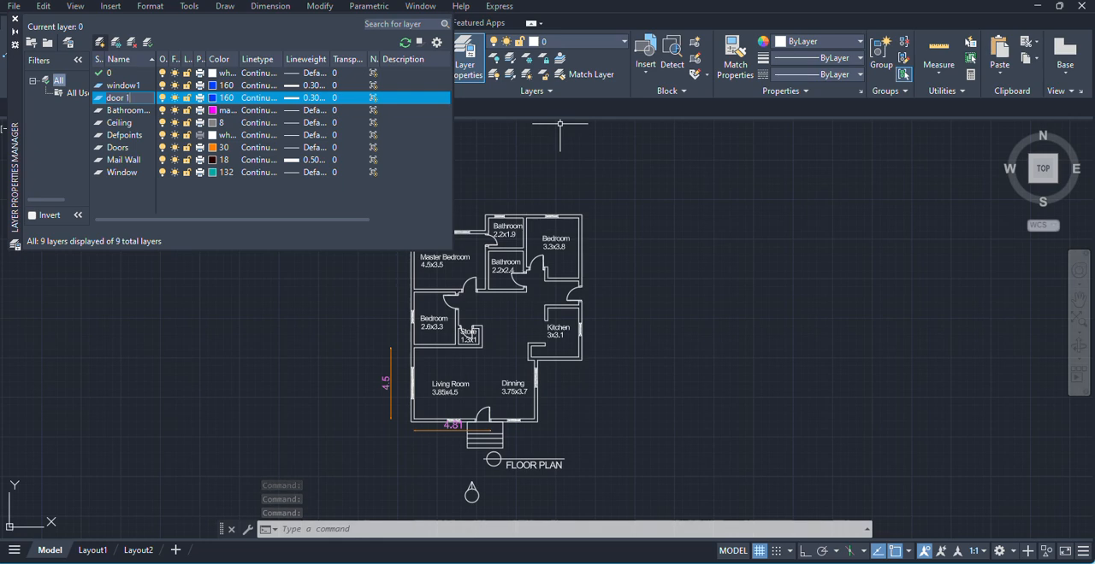
# - Set the door 1 layer's color to dark reddish brown, index 24
pyautogui.click(213, 99)
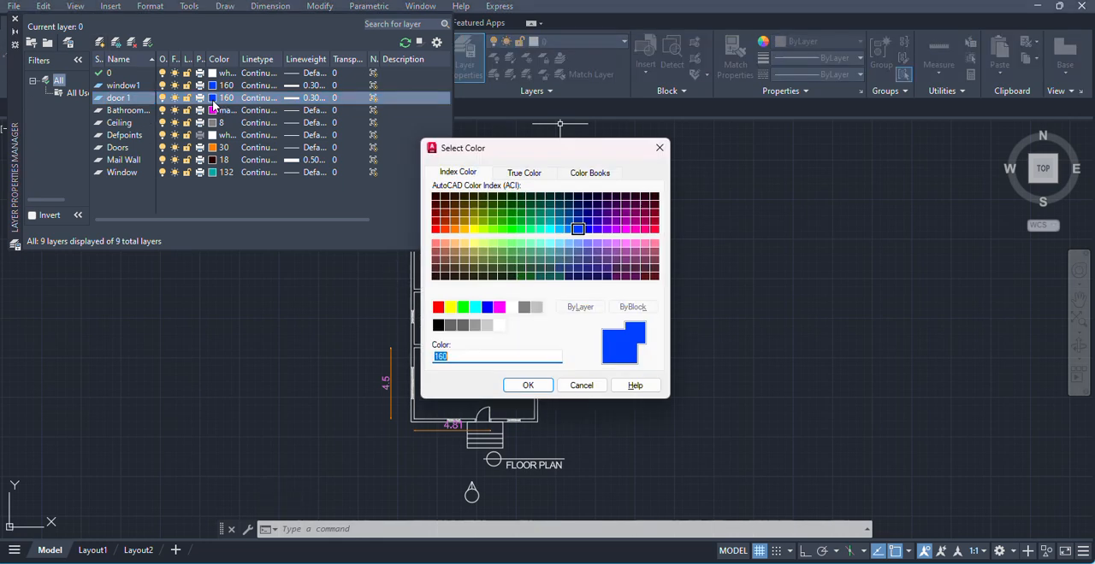
pyautogui.click(455, 230)
pyautogui.click(437, 221)
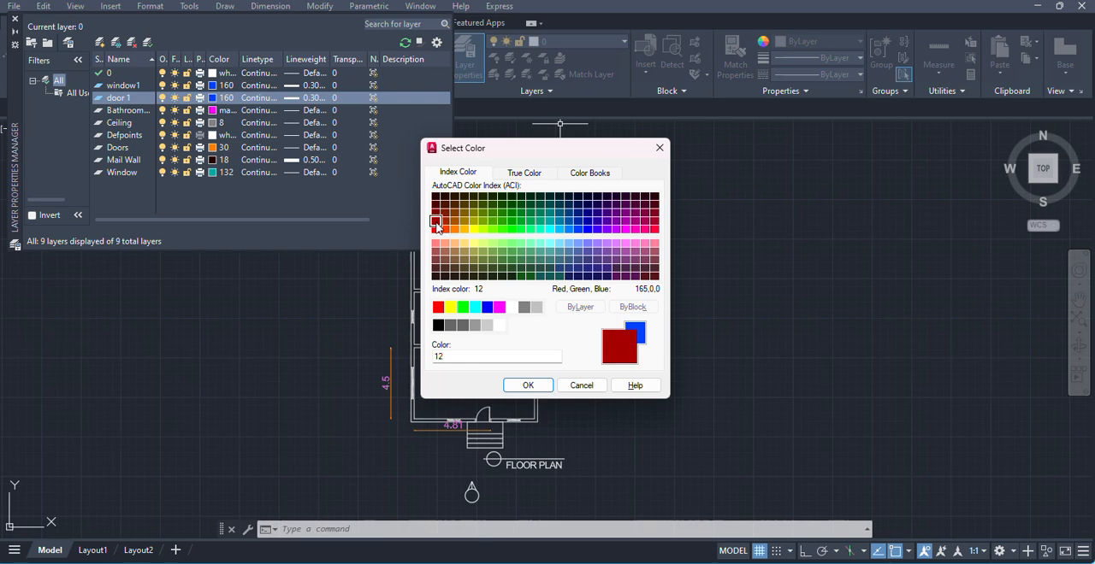
pyautogui.click(445, 213)
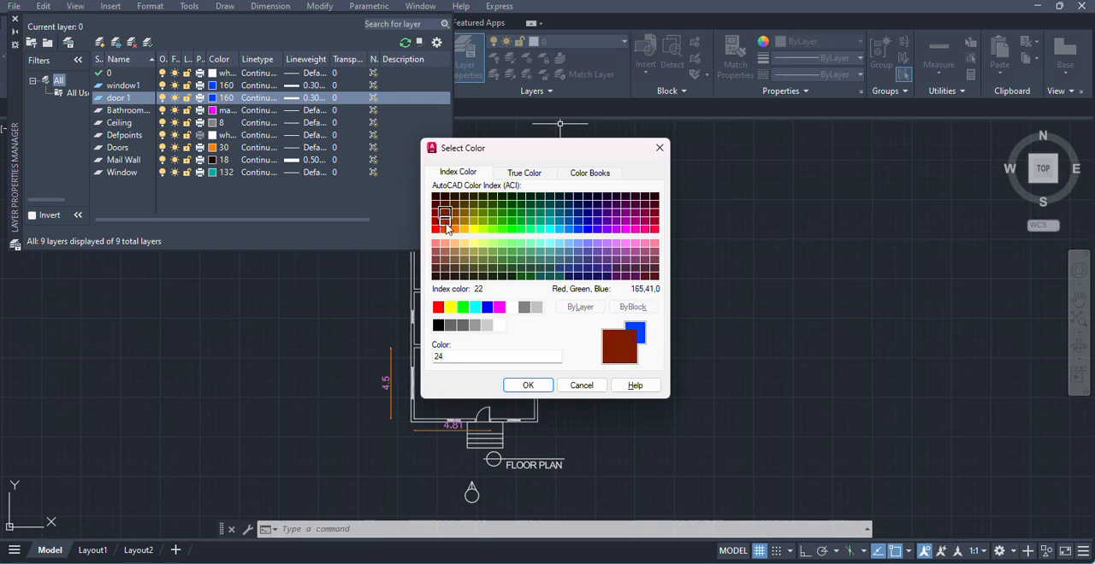
pyautogui.click(528, 385)
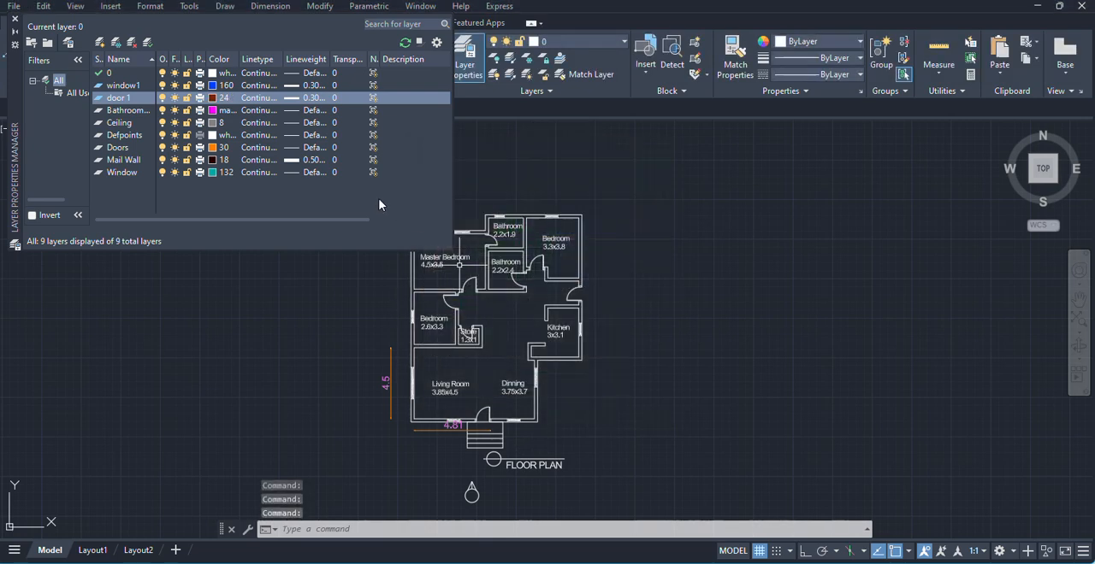
# - Examine the linetypes available for loading from acad.lin for the door 1 layer
pyautogui.click(267, 99)
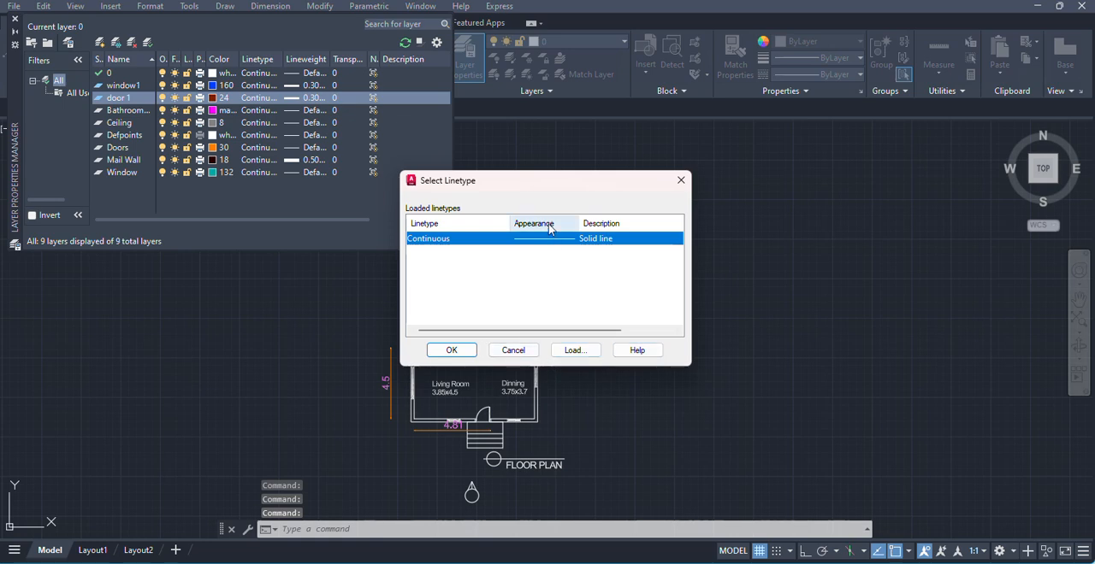
pyautogui.click(574, 350)
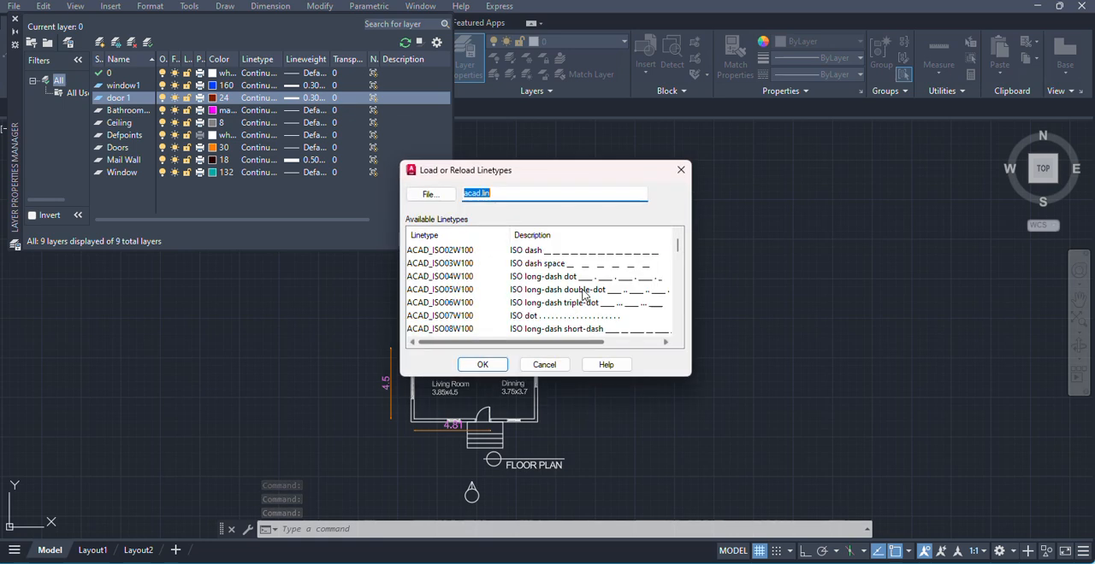
pyautogui.scroll(-3, 599, 291)
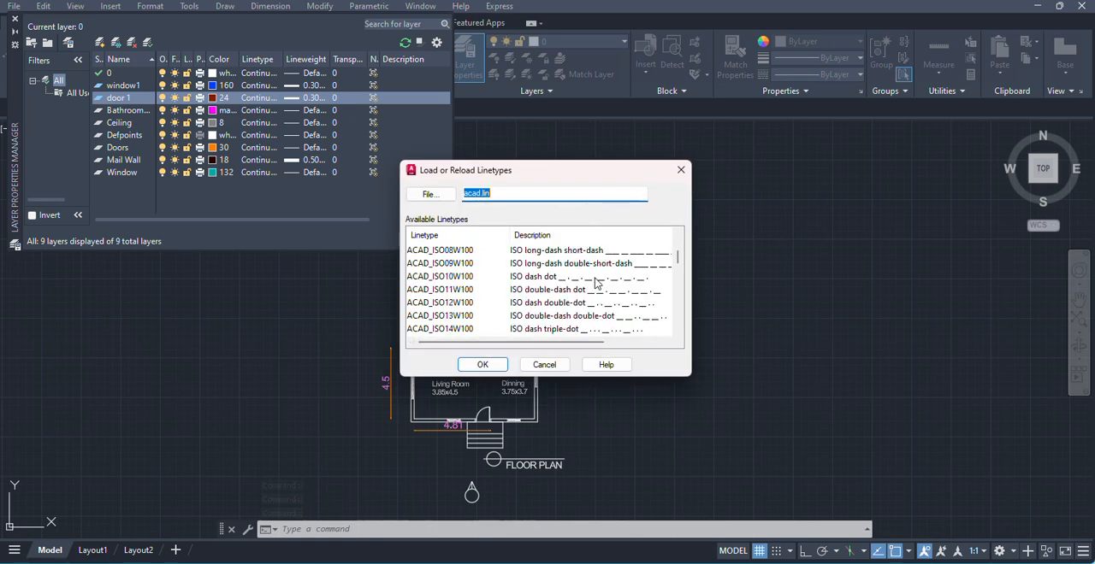
pyautogui.click(681, 170)
pyautogui.click(681, 181)
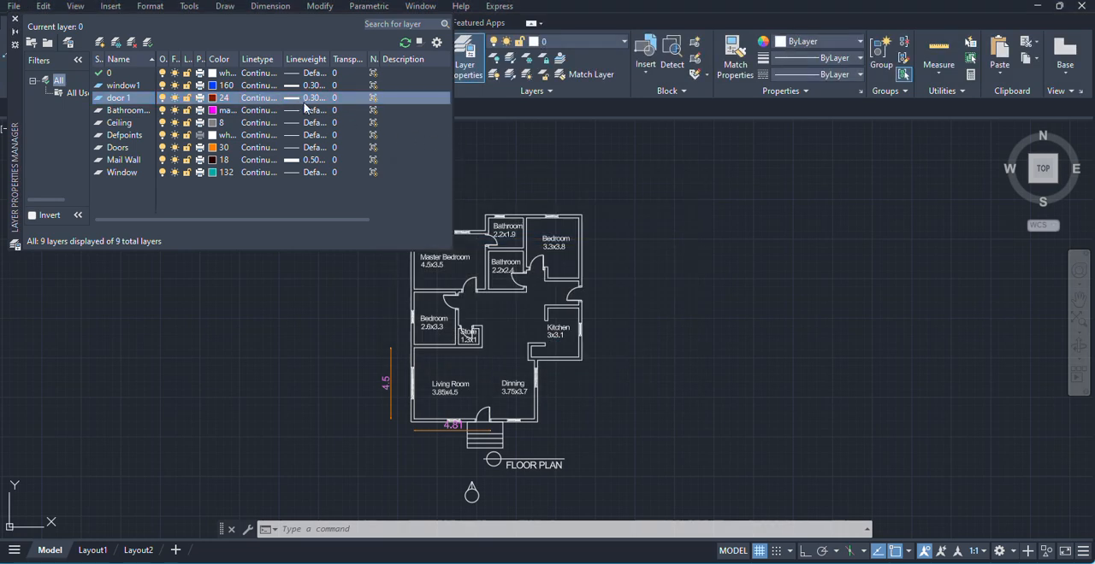
# - Create another new layer named external walls
pyautogui.click(98, 43)
pyautogui.write('external waal')
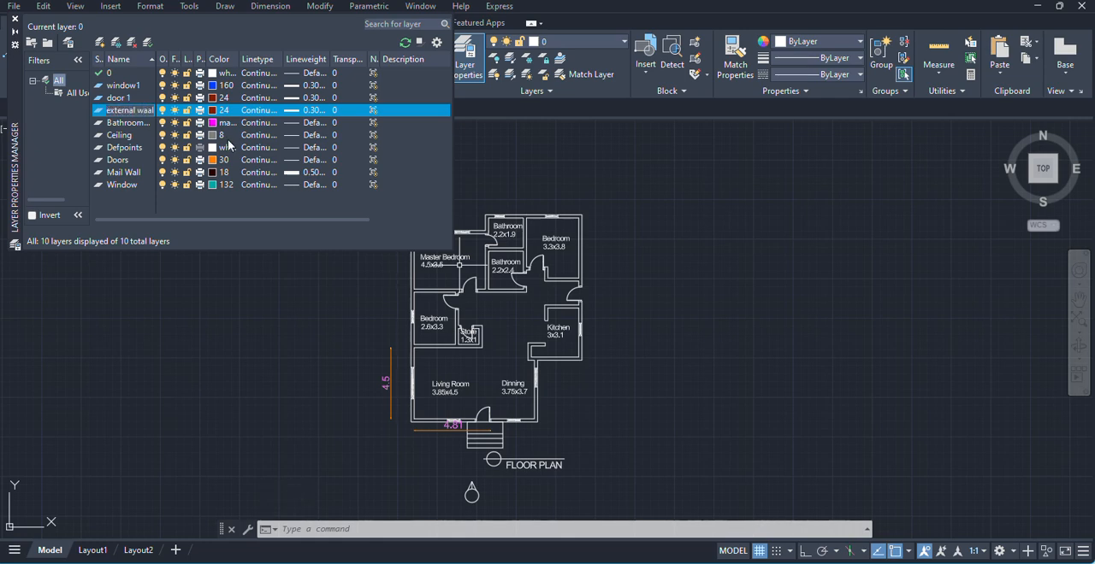
pyautogui.write('ls')
# - Set the external walls layer's color to light salmon, index 21
pyautogui.click(213, 112)
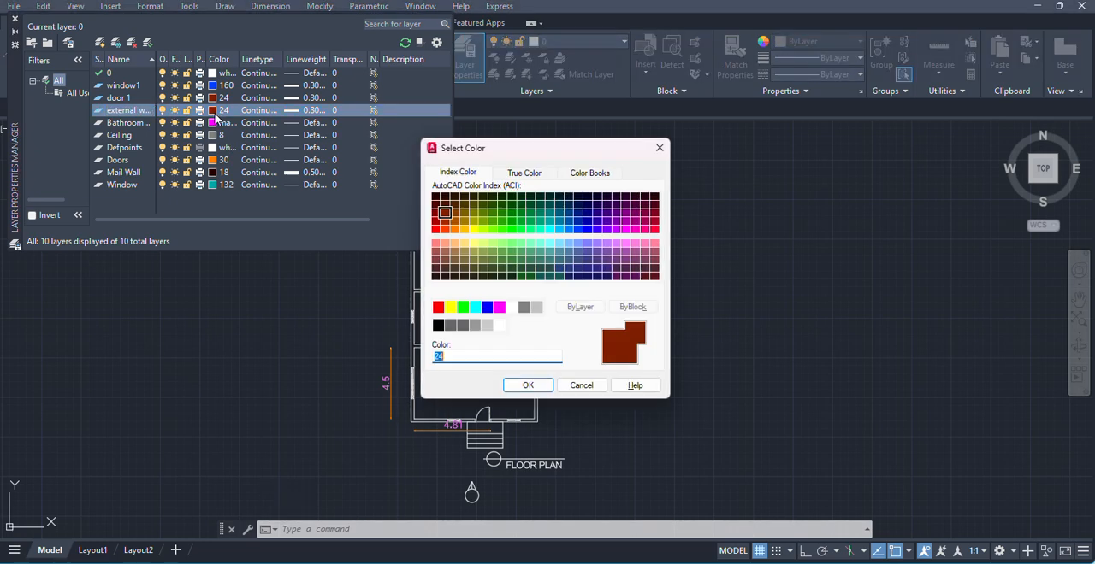
pyautogui.click(444, 247)
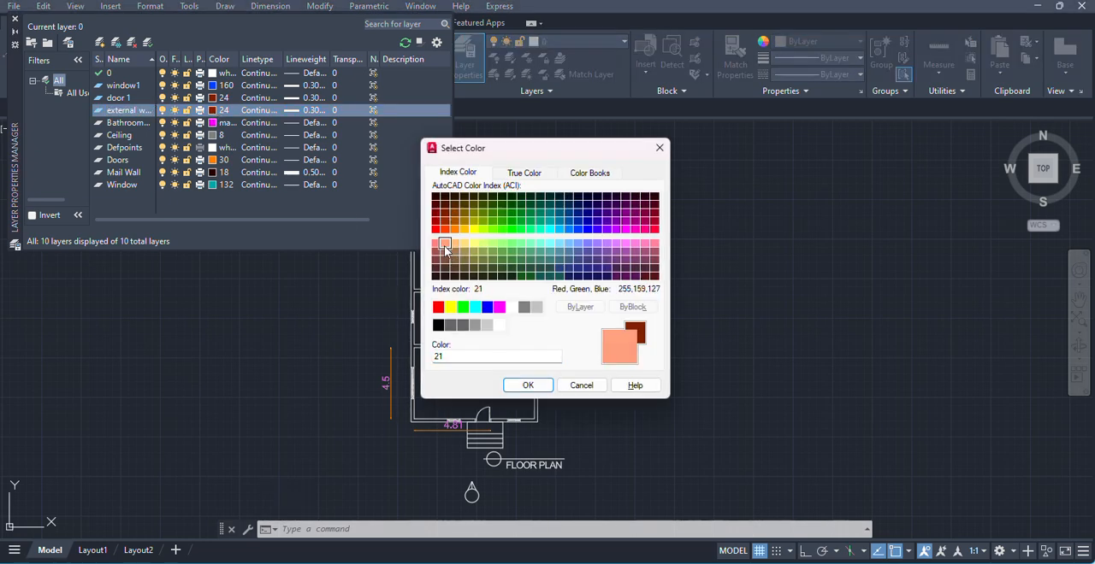
pyautogui.click(526, 385)
# - Set the external walls layer's lineweight to 0.40 mm and check its linetype choices without changing them
pyautogui.click(299, 111)
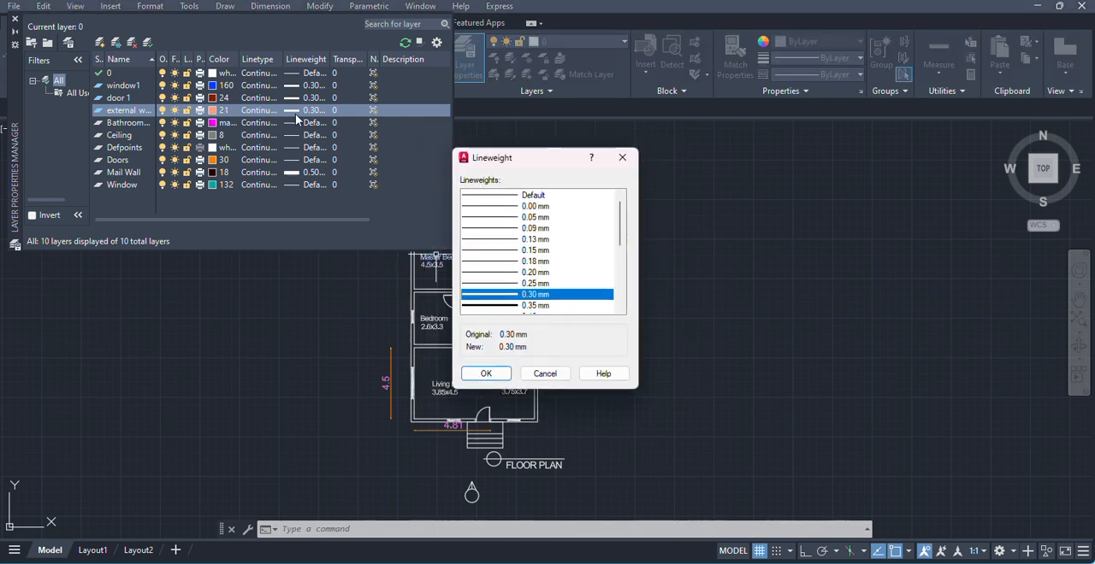
pyautogui.scroll(-1, 523, 263)
pyautogui.click(489, 283)
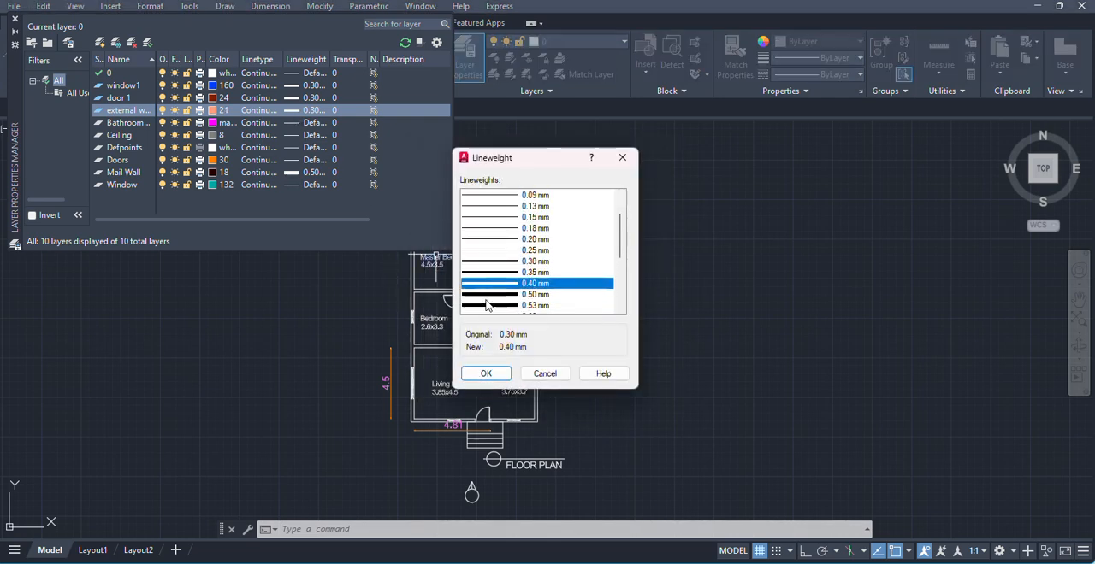
pyautogui.click(492, 377)
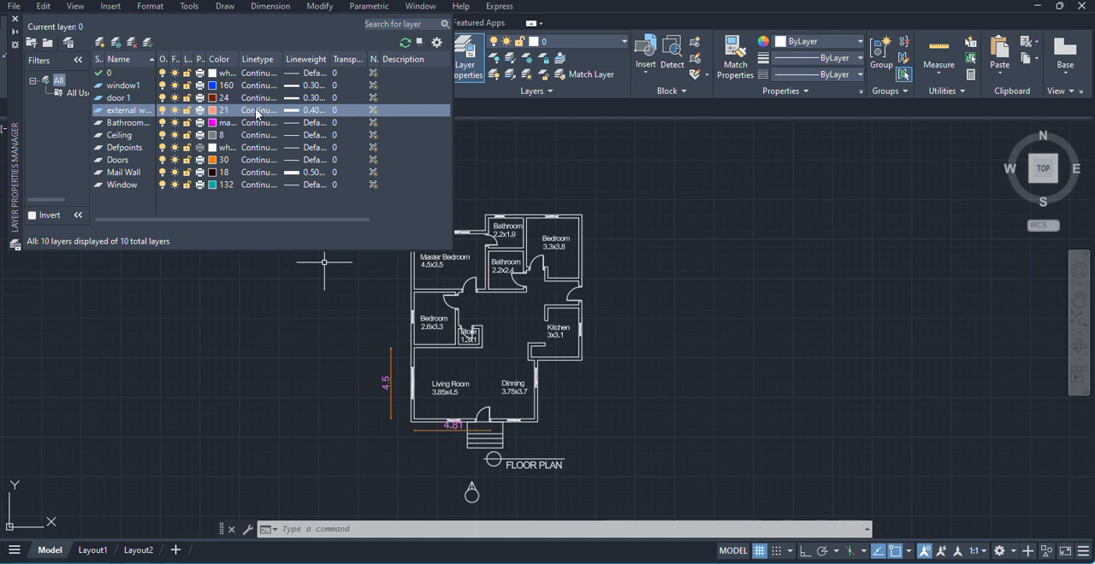
pyautogui.click(258, 111)
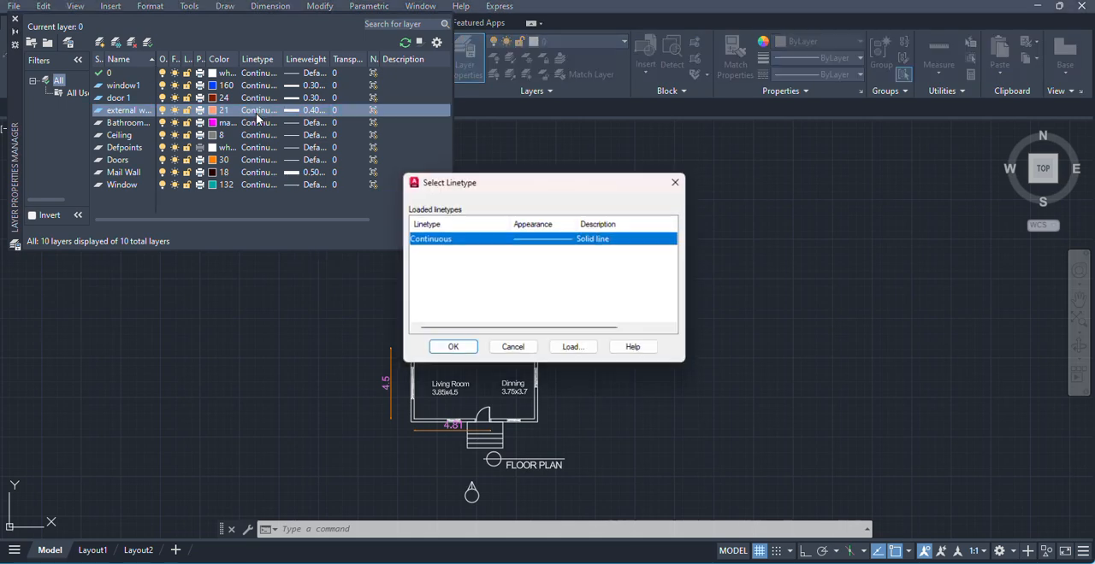
pyautogui.click(680, 182)
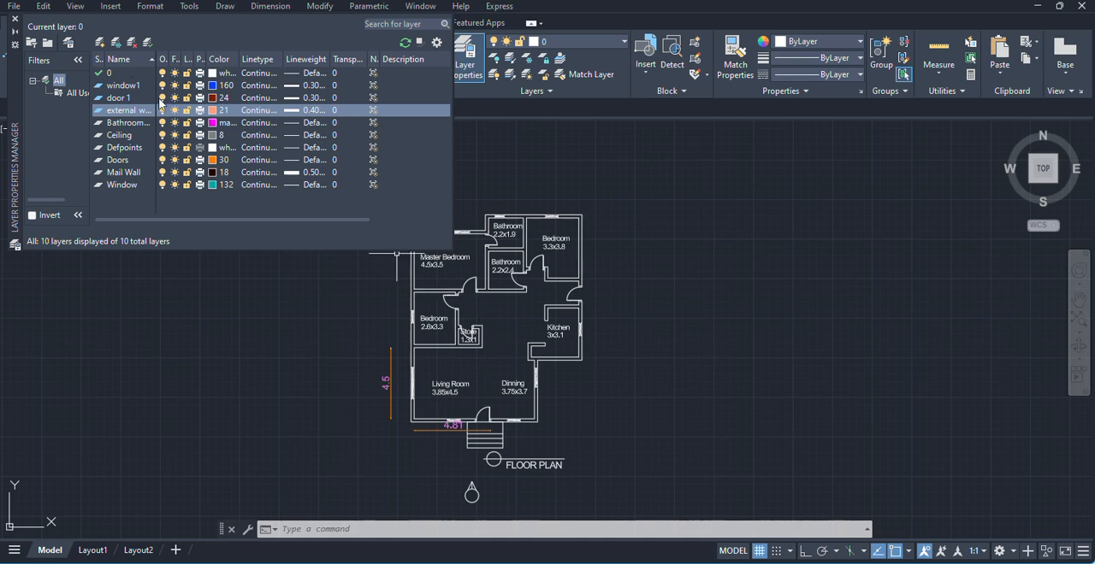
# - Create another new layer named internal wall
pyautogui.hotkey('alt', 'n')
pyautogui.write('internal wall')
pyautogui.click(201, 161)
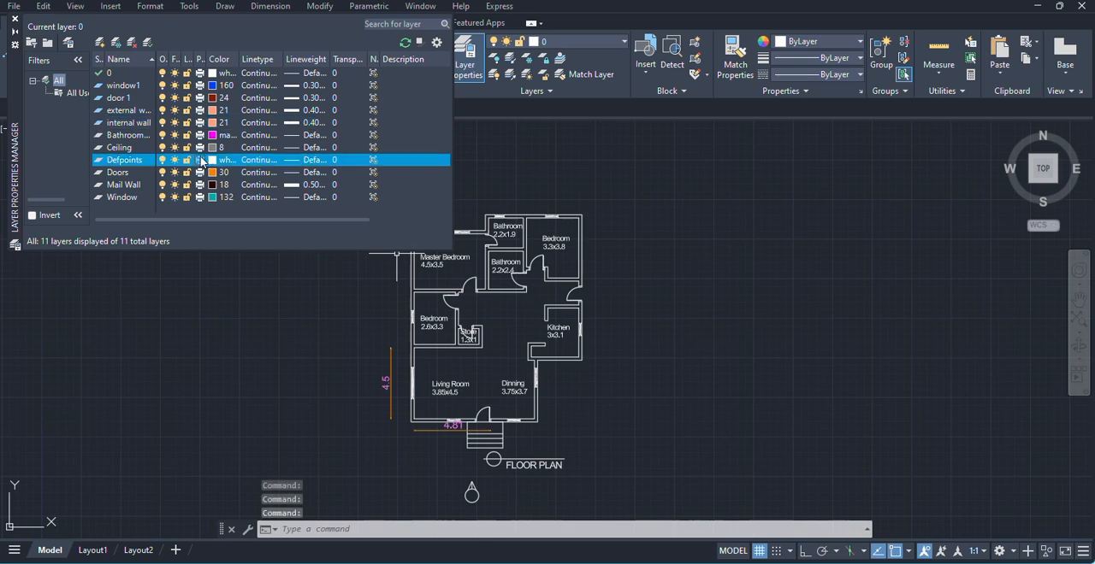
# - Set the internal wall layer's color to light violet, index 201
pyautogui.click(217, 122)
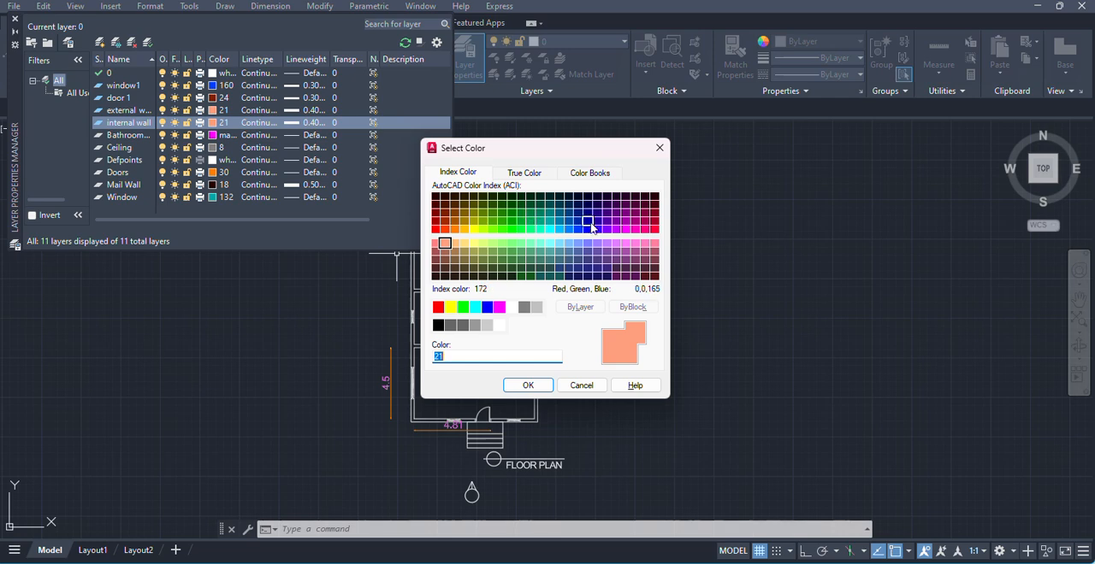
pyautogui.click(635, 244)
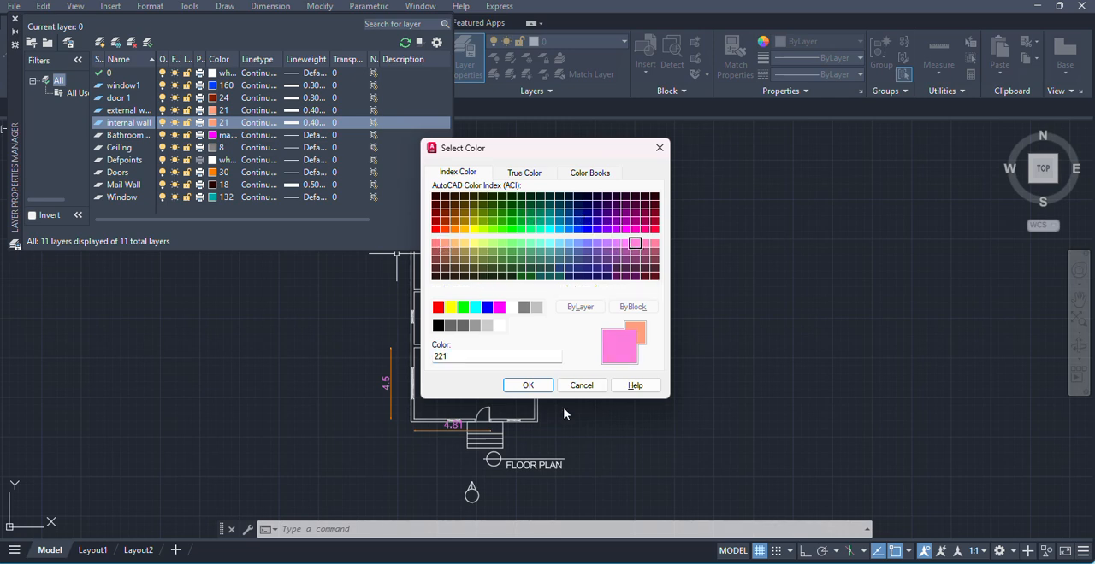
pyautogui.click(616, 244)
pyautogui.click(525, 385)
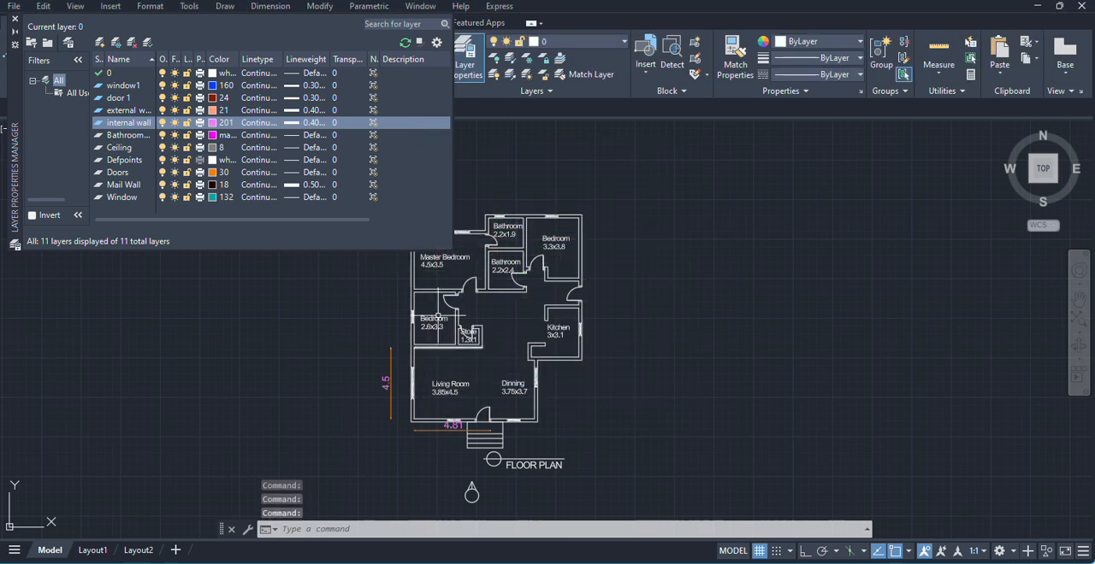
# - Set the internal wall layer's lineweight to 0.35 mm and close the layer manager
pyautogui.click(287, 124)
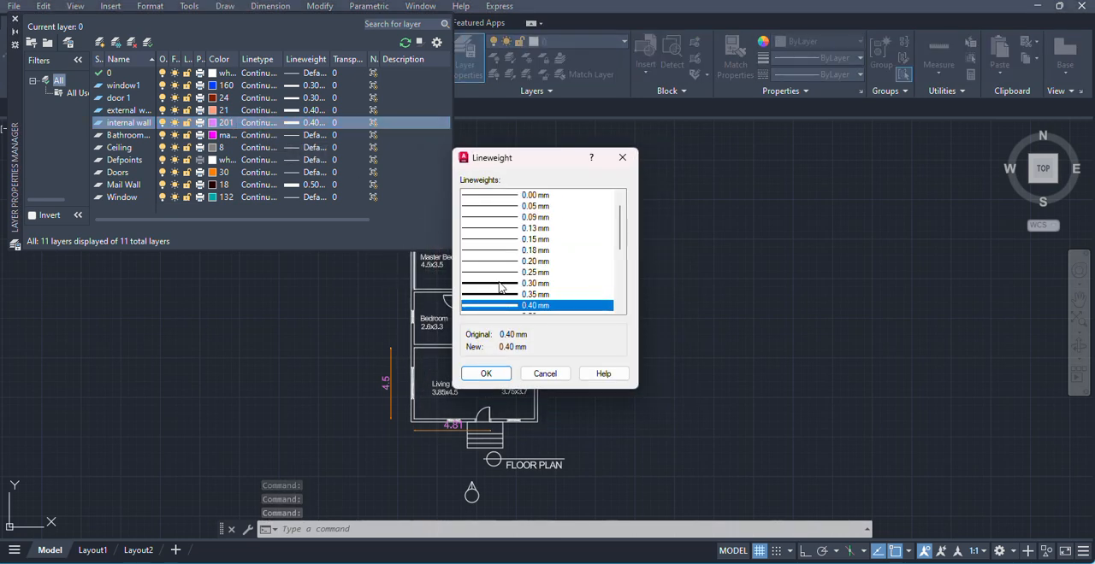
pyautogui.click(512, 295)
pyautogui.click(486, 373)
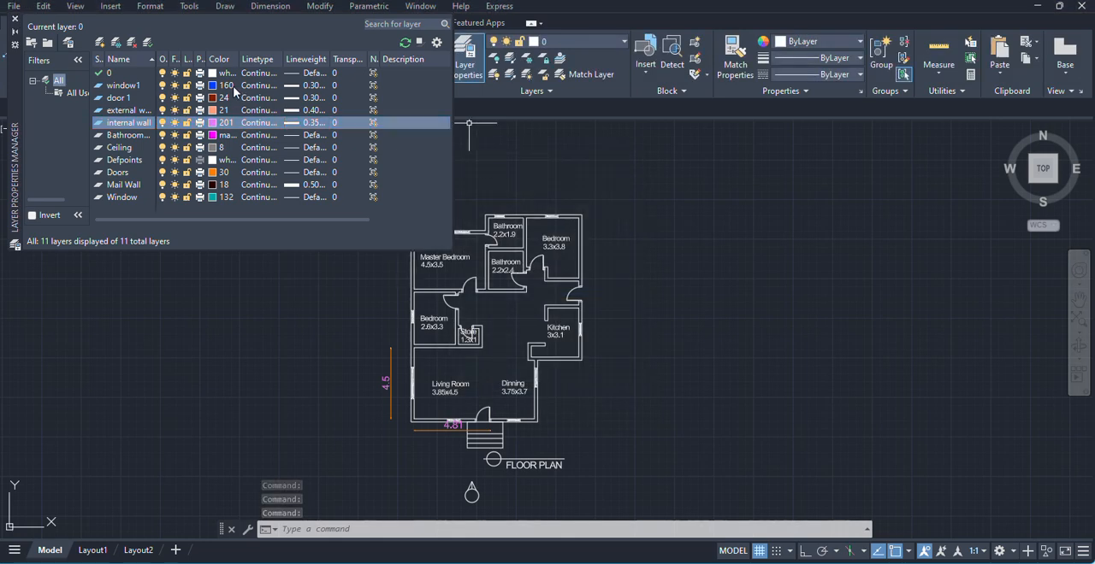
pyautogui.click(14, 19)
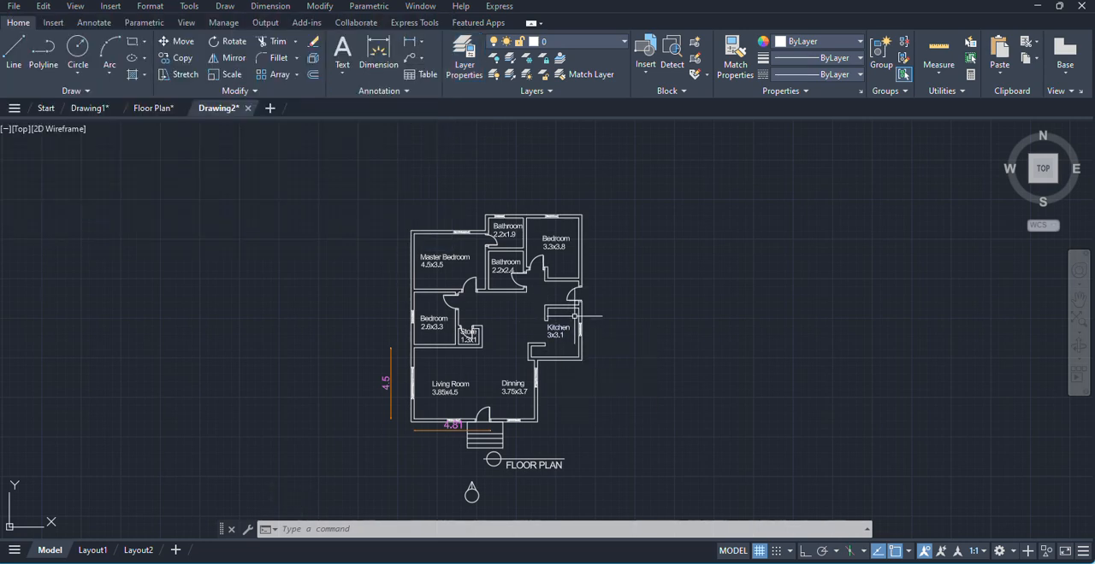
# - Assign the window in the master bedroom's outer wall to the window1 layer
pyautogui.scroll(5, 446, 239)
pyautogui.click(448, 212)
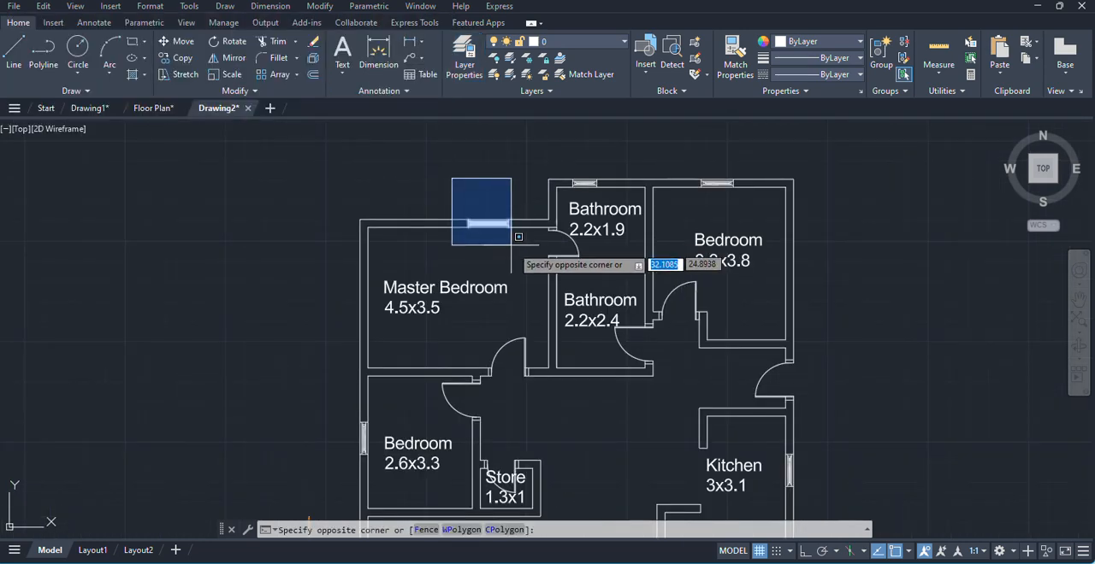
pyautogui.click(508, 253)
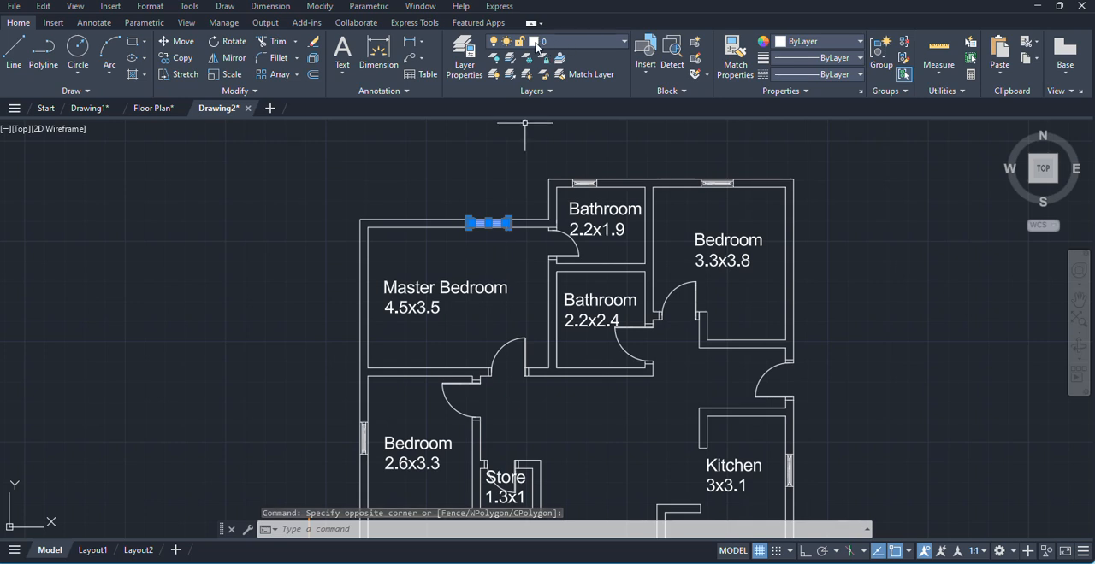
pyautogui.click(584, 41)
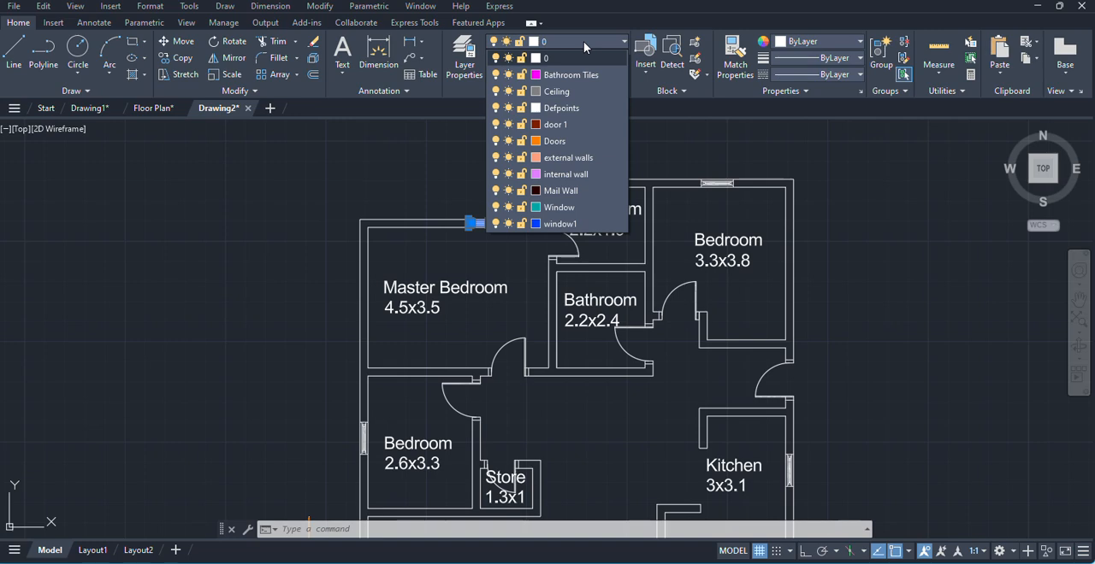
pyautogui.click(559, 224)
pyautogui.scroll(8, 511, 226)
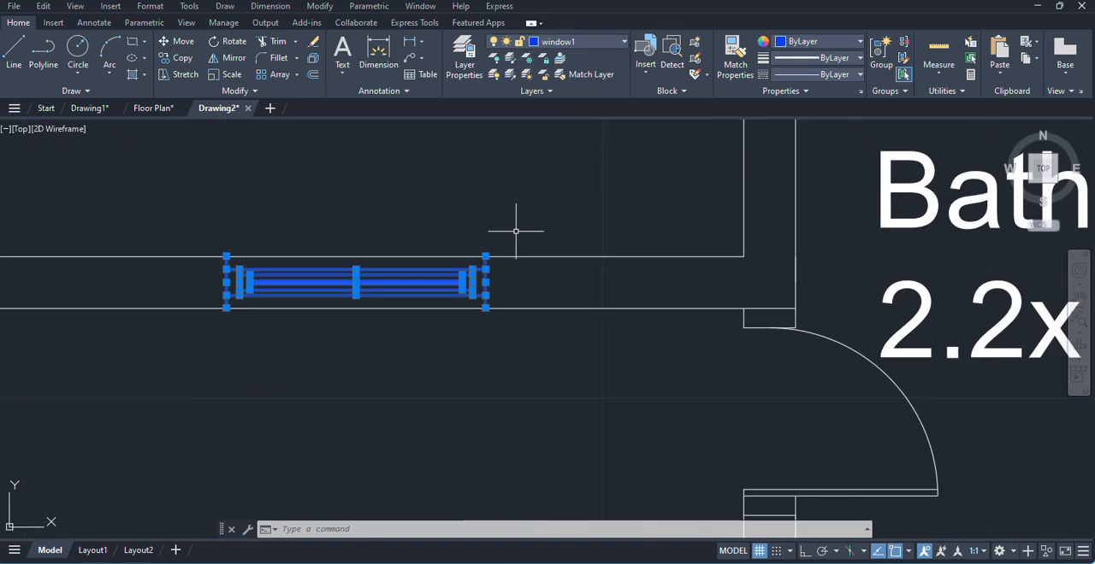
pyautogui.press('Escape')
pyautogui.moveTo(364, 274)
pyautogui.scroll(-4, 364, 275)
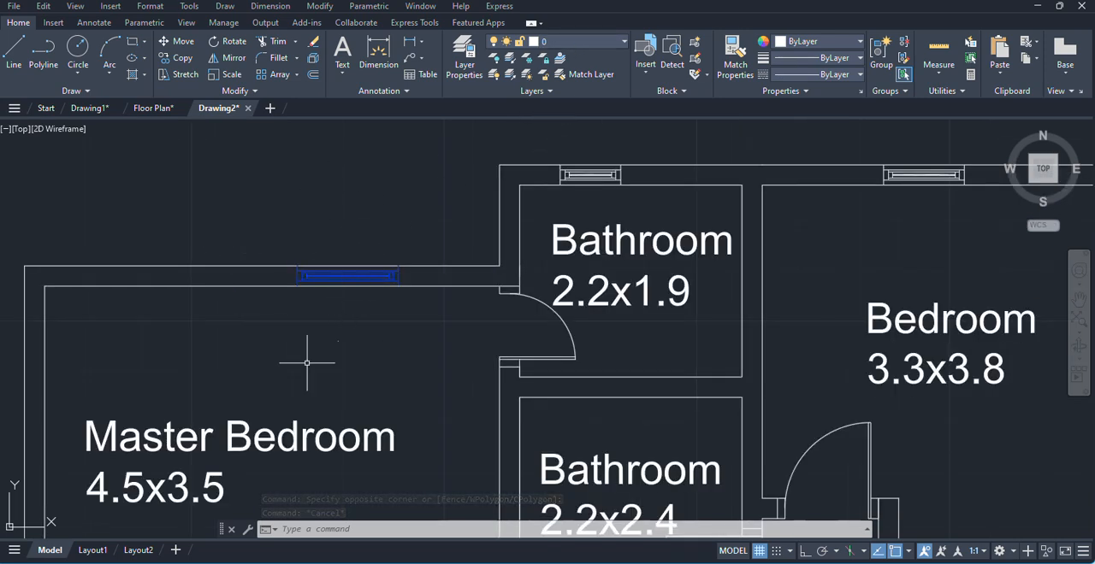
pyautogui.scroll(3, 405, 274)
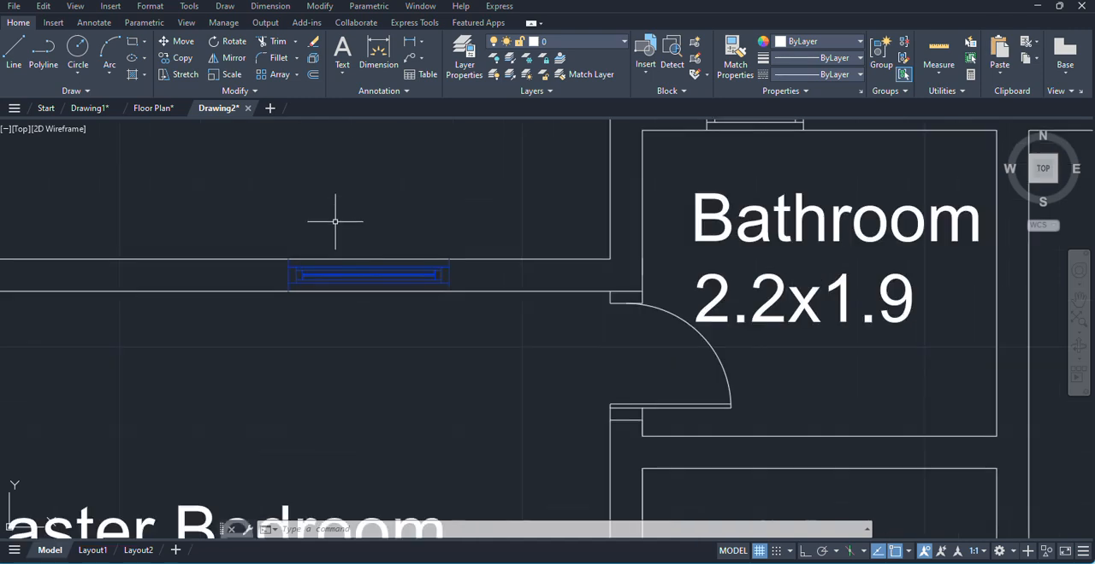
pyautogui.scroll(-4, 422, 293)
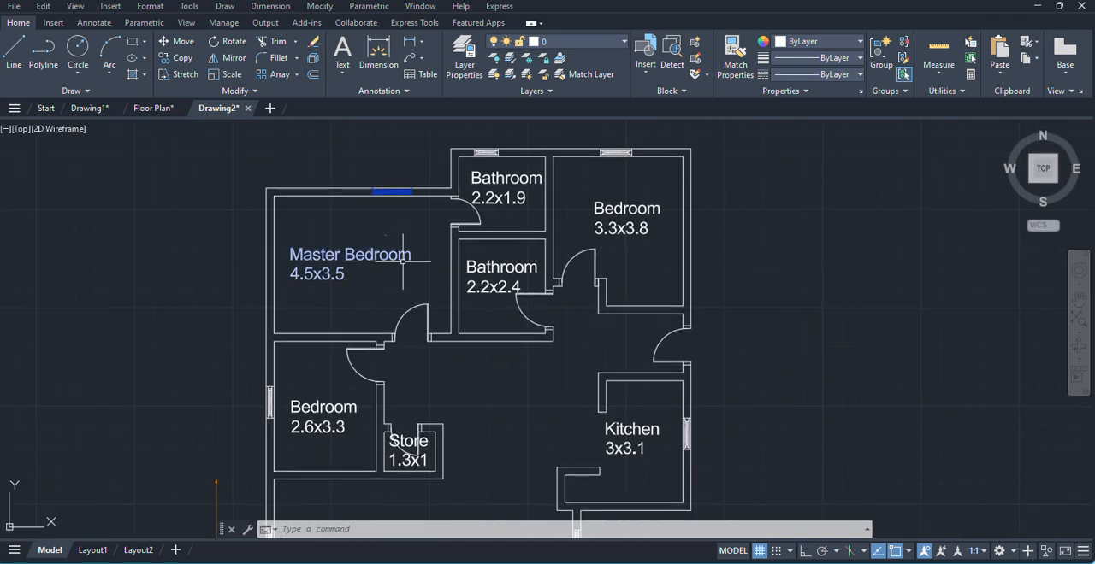
# - Assign the master bedroom's lower door, including its frame pieces, to the door 1 layer
pyautogui.scroll(3, 394, 300)
pyautogui.click(375, 279)
pyautogui.click(507, 437)
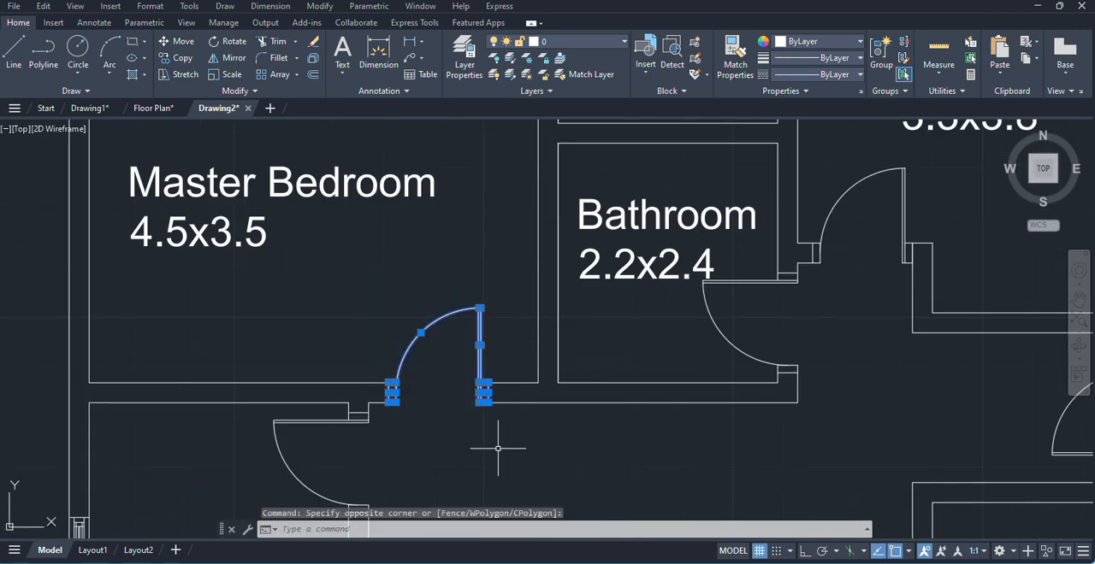
pyautogui.click(571, 40)
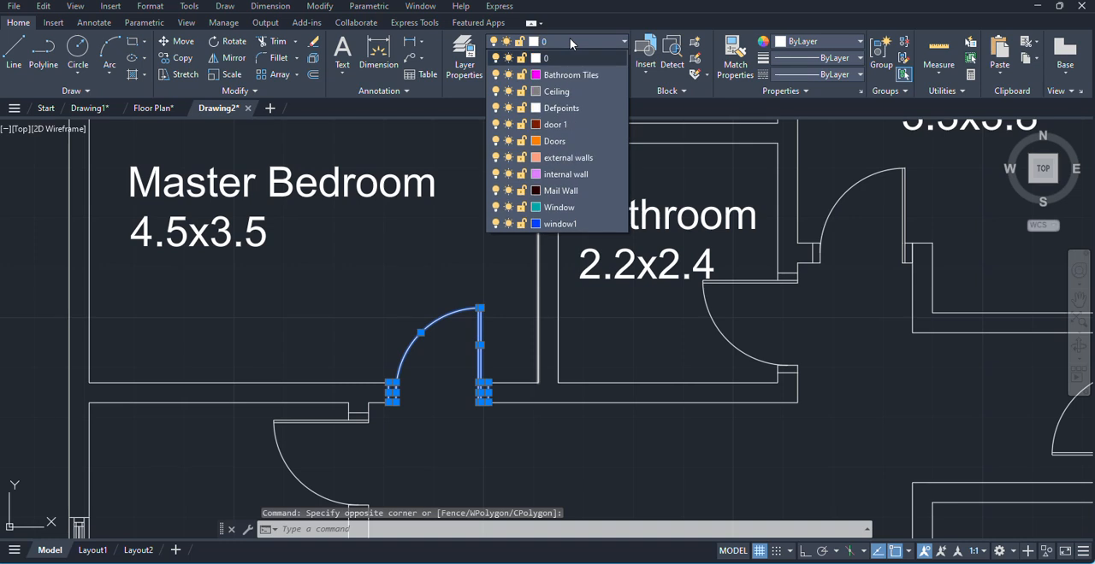
pyautogui.click(556, 124)
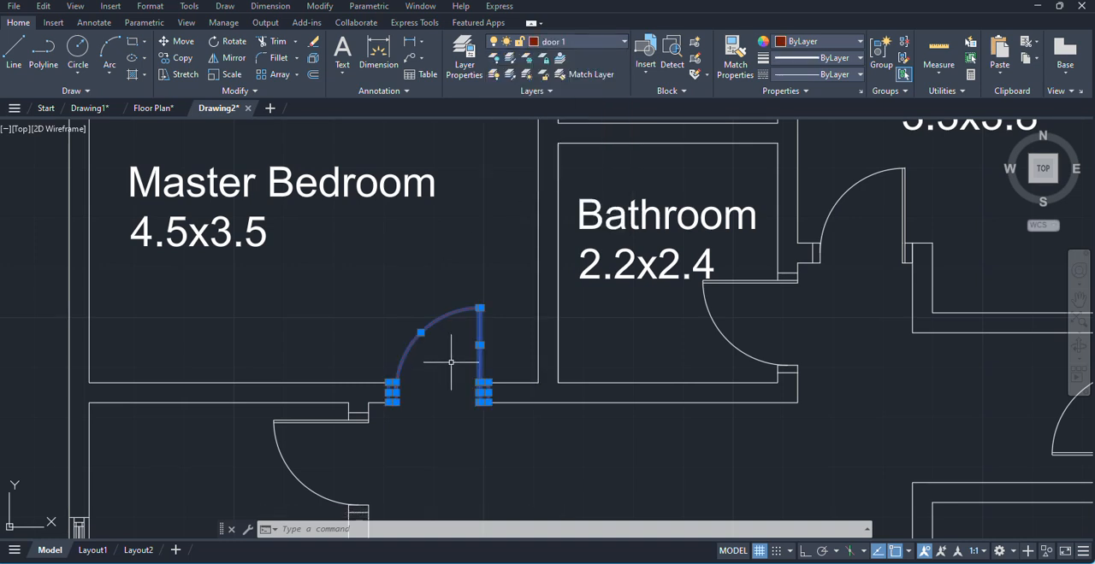
pyautogui.press('Escape')
# - Select the exterior wall lines around the master bedroom, the 2.2x1.9 bathroom and the top of the 3.3x3.8 bedroom
pyautogui.scroll(-4, 451, 363)
pyautogui.scroll(-3, 308, 183)
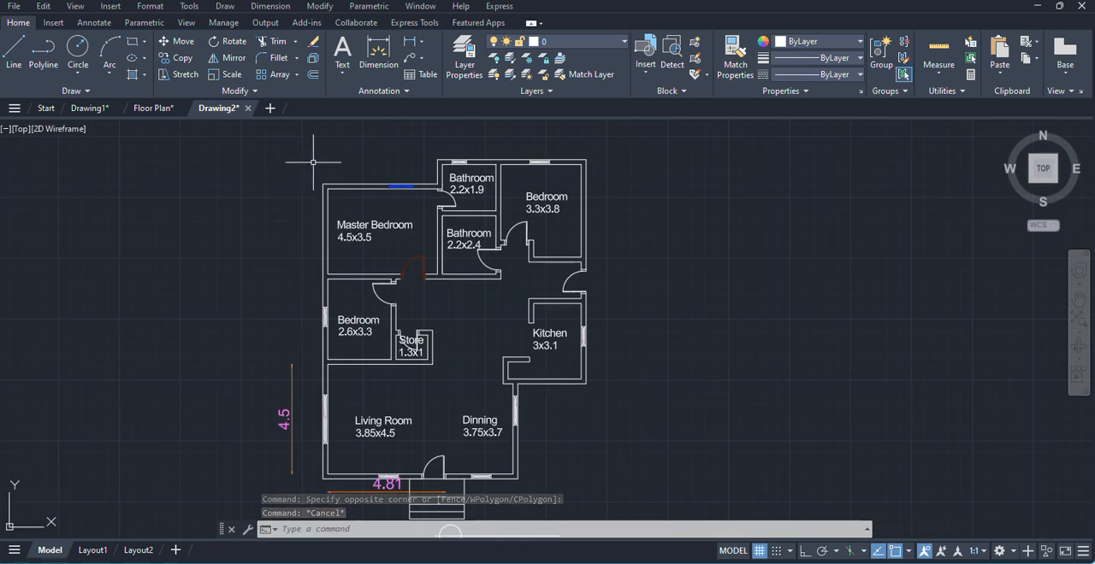
pyautogui.click(338, 208)
pyautogui.click(287, 194)
pyautogui.click(368, 198)
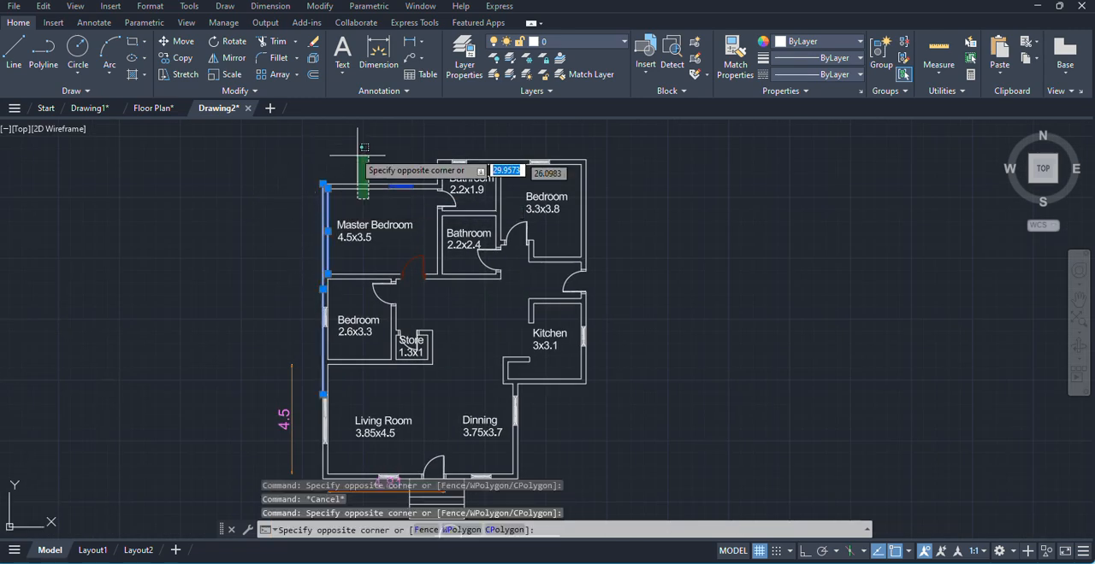
pyautogui.scroll(5, 428, 201)
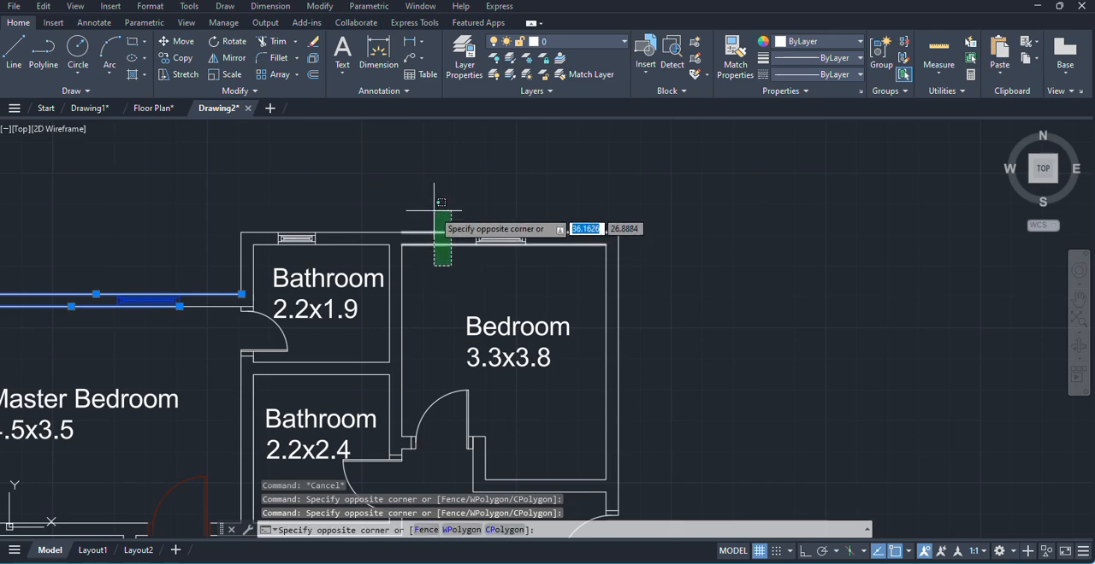
pyautogui.click(434, 213)
pyautogui.click(367, 245)
pyautogui.click(346, 215)
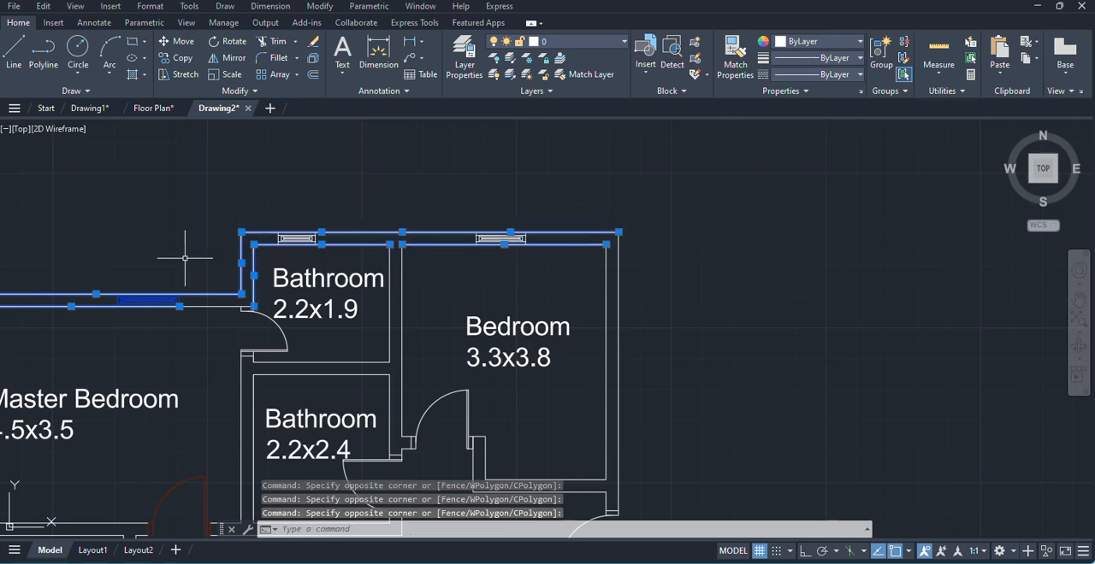
# - Add the exterior wall lines beside the 3.3x3.8 bedroom, the side door and the kitchen to the selection
pyautogui.scroll(-4, 624, 225)
pyautogui.scroll(4, 600, 276)
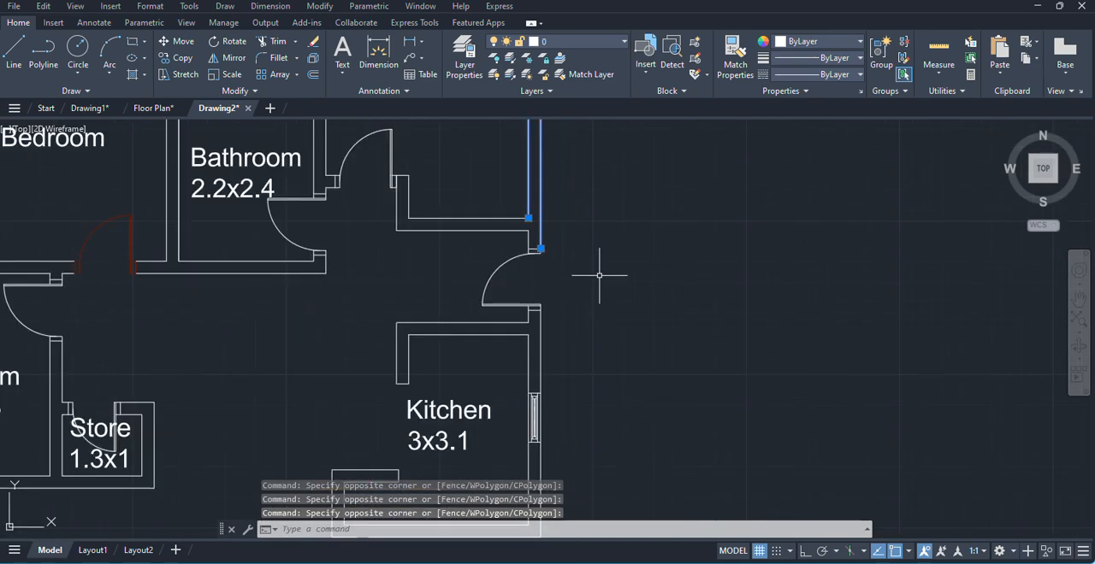
pyautogui.click(547, 372)
pyautogui.click(500, 363)
pyautogui.scroll(5, 560, 301)
pyautogui.click(456, 354)
pyautogui.click(377, 339)
# - Extend the selection with the exterior wall lines below the kitchen and along the dining area
pyautogui.scroll(-7, 558, 367)
pyautogui.moveTo(559, 372); pyautogui.dragTo(543, 112, button='middle')
pyautogui.scroll(4, 499, 250)
pyautogui.click(498, 243)
pyautogui.click(448, 171)
pyautogui.click(351, 228)
pyautogui.click(248, 222)
pyautogui.scroll(-6, 421, 270)
pyautogui.moveTo(456, 208); pyautogui.dragTo(481, 171, button='middle')
pyautogui.scroll(6, 429, 301)
pyautogui.click(394, 370)
pyautogui.click(347, 302)
# - Add the exterior wall lines along the front of the living room and dining area to the selection
pyautogui.scroll(-6, 318, 320)
pyautogui.scroll(6, 206, 323)
pyautogui.scroll(-5, 37, 352)
pyautogui.moveTo(128, 352); pyautogui.dragTo(334, 365, button='middle')
pyautogui.click(255, 366)
pyautogui.click(208, 331)
pyautogui.scroll(-3, 257, 359)
pyautogui.scroll(6, 298, 377)
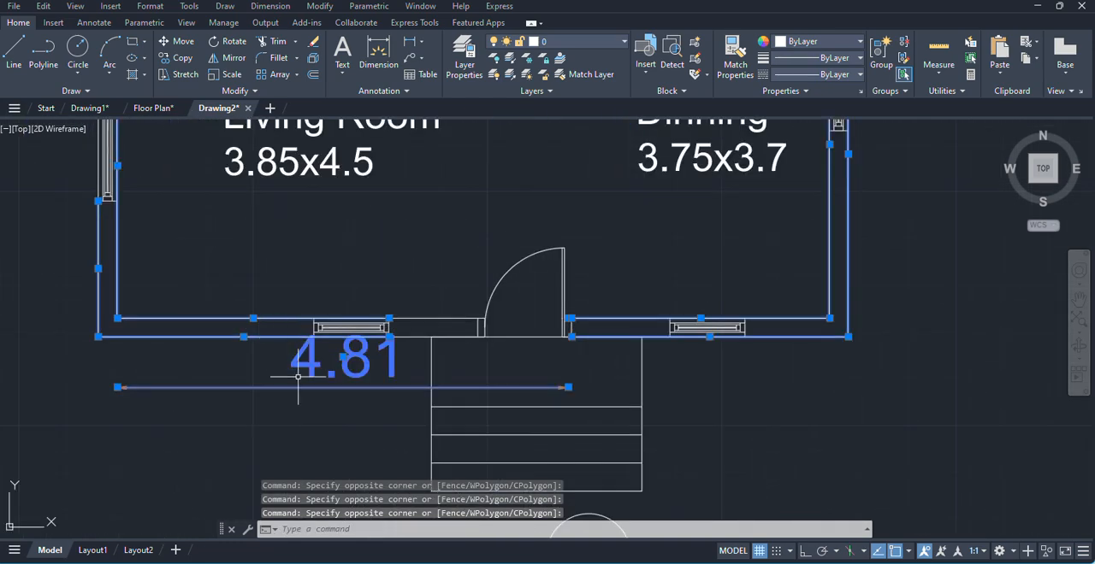
# - Complete the selection with the living room's outer side wall and assign the selected exterior walls to the external walls layer
pyautogui.keyDown('shift'); pyautogui.click(229, 388); pyautogui.keyUp('shift')
pyautogui.scroll(-5, 333, 392)
pyautogui.moveTo(333, 391); pyautogui.dragTo(432, 397, button='middle')
pyautogui.keyDown('shift'); pyautogui.click(290, 342); pyautogui.keyUp('shift')
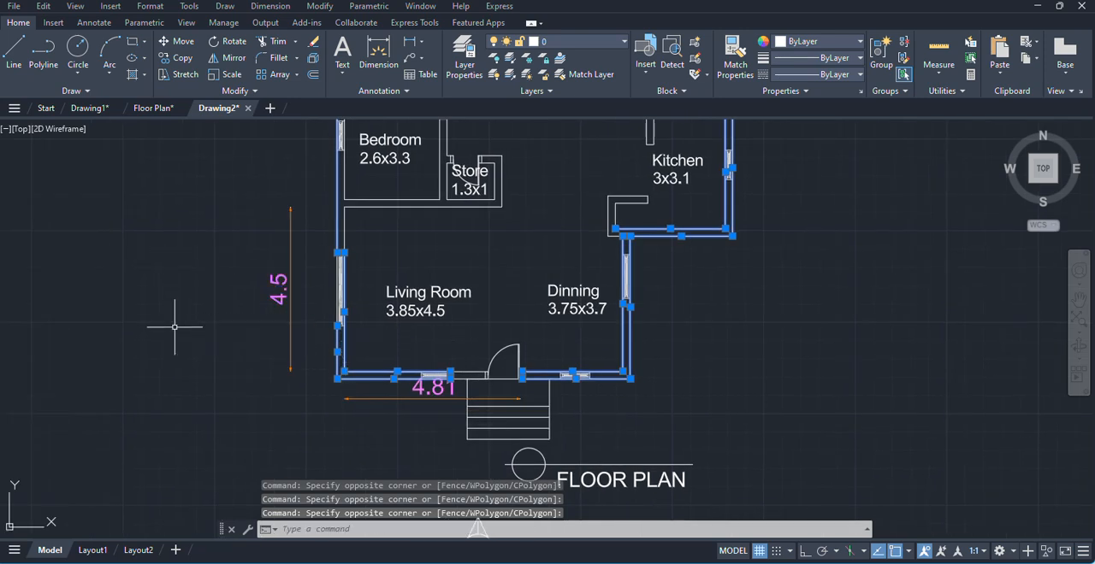
pyautogui.click(579, 43)
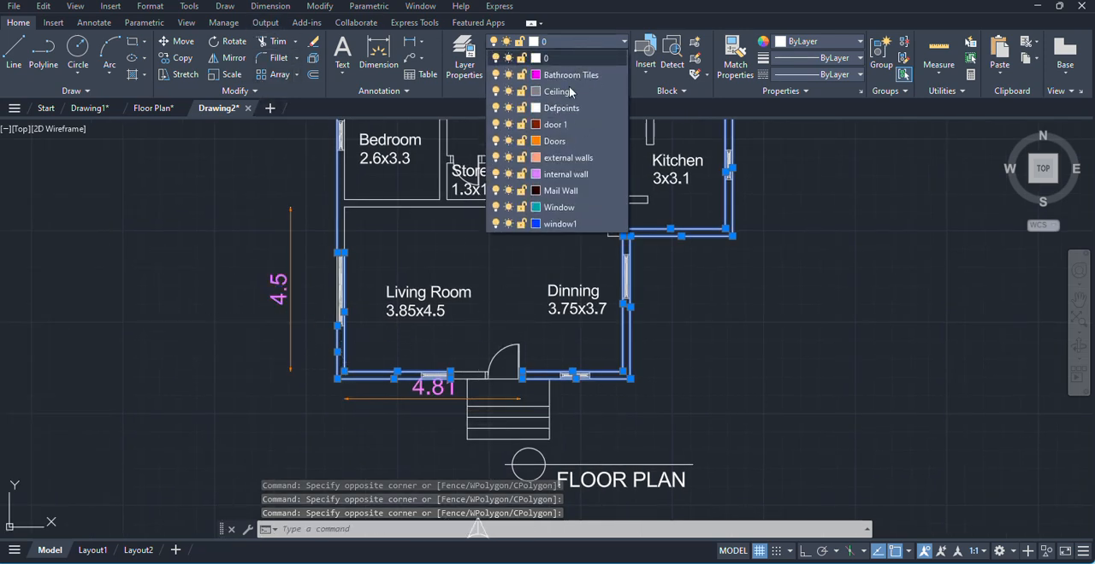
pyautogui.click(560, 157)
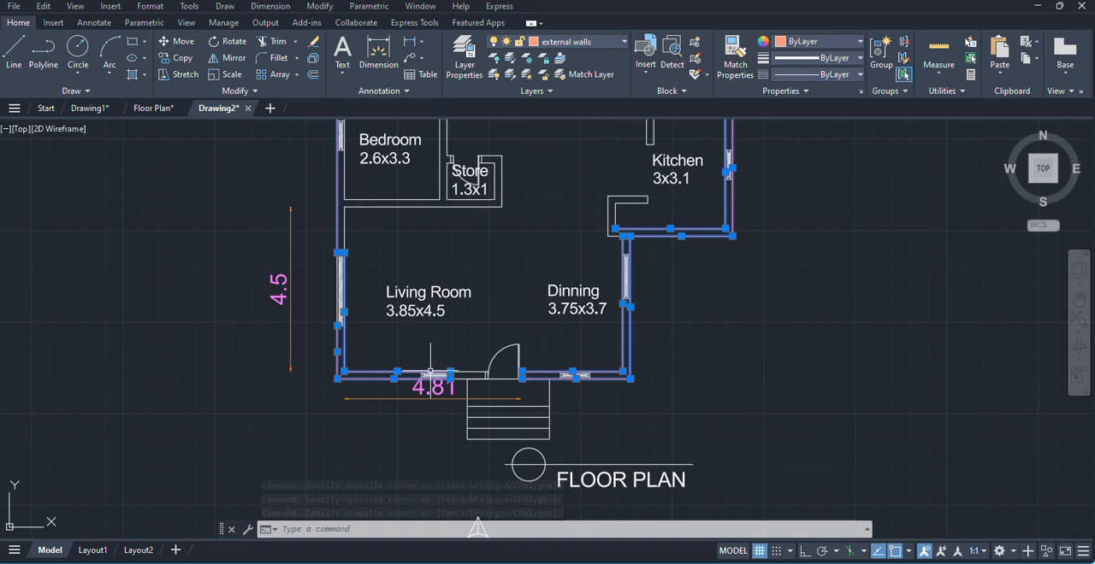
pyautogui.press('Escape')
# - Select the kitchen's interior wall lines and the walls below the master bedroom and the 2.2x2.4 bathroom, including the wall between them
pyautogui.moveTo(682, 273); pyautogui.dragTo(650, 388, button='middle')
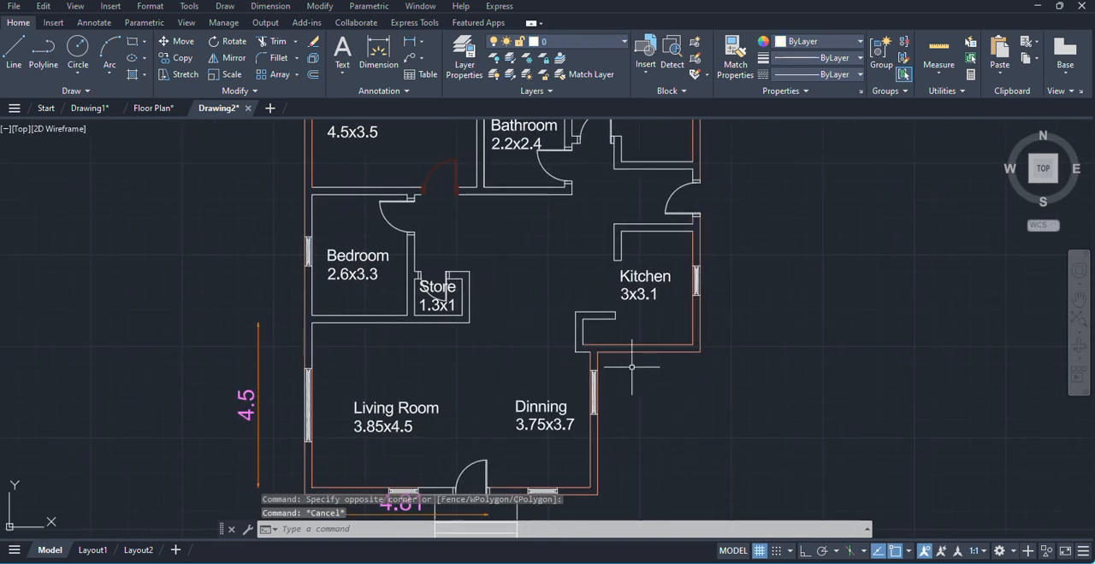
pyautogui.click(593, 330)
pyautogui.click(527, 291)
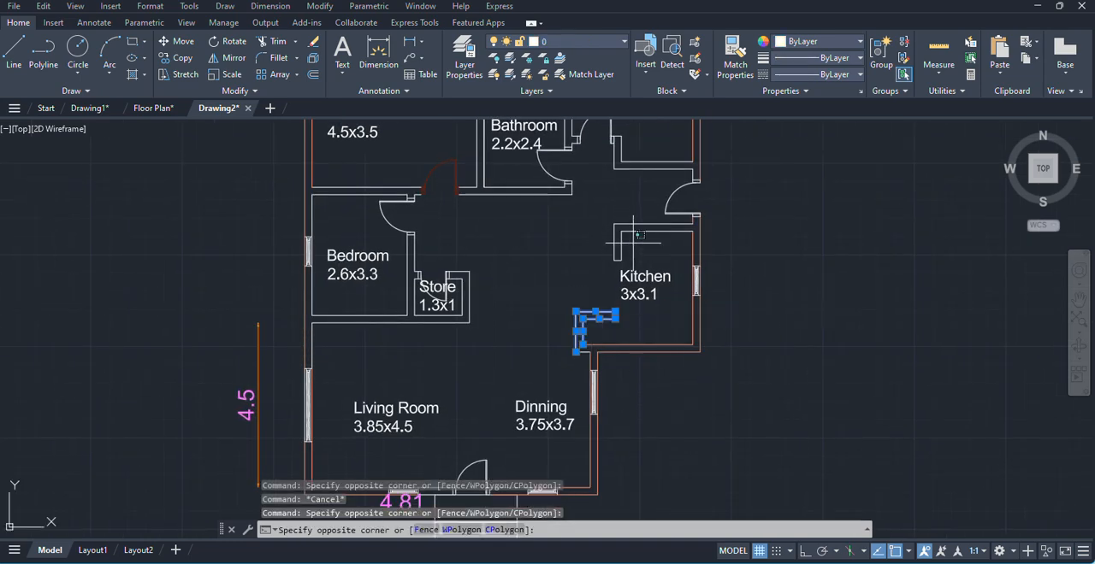
pyautogui.click(633, 243)
pyautogui.click(524, 181)
pyautogui.click(511, 171)
pyautogui.click(441, 148)
pyautogui.click(353, 198)
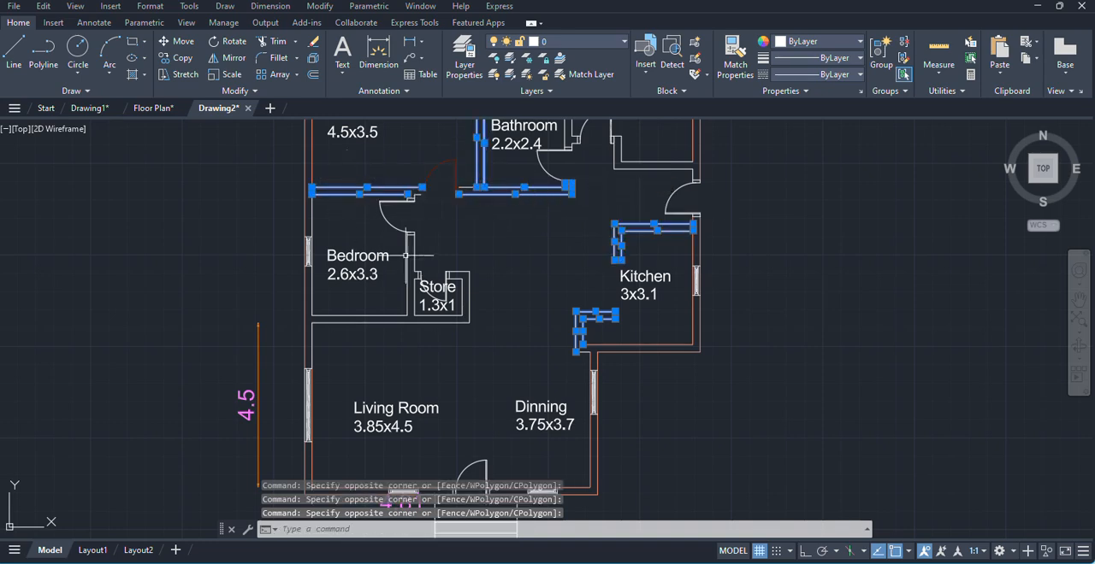
# - Add the interior walls of the 2.6x3.3 bedroom and store, and assign the whole selection to the internal wall layer
pyautogui.click(438, 257)
pyautogui.click(401, 271)
pyautogui.click(475, 344)
pyautogui.click(339, 308)
pyautogui.click(467, 344)
pyautogui.click(390, 275)
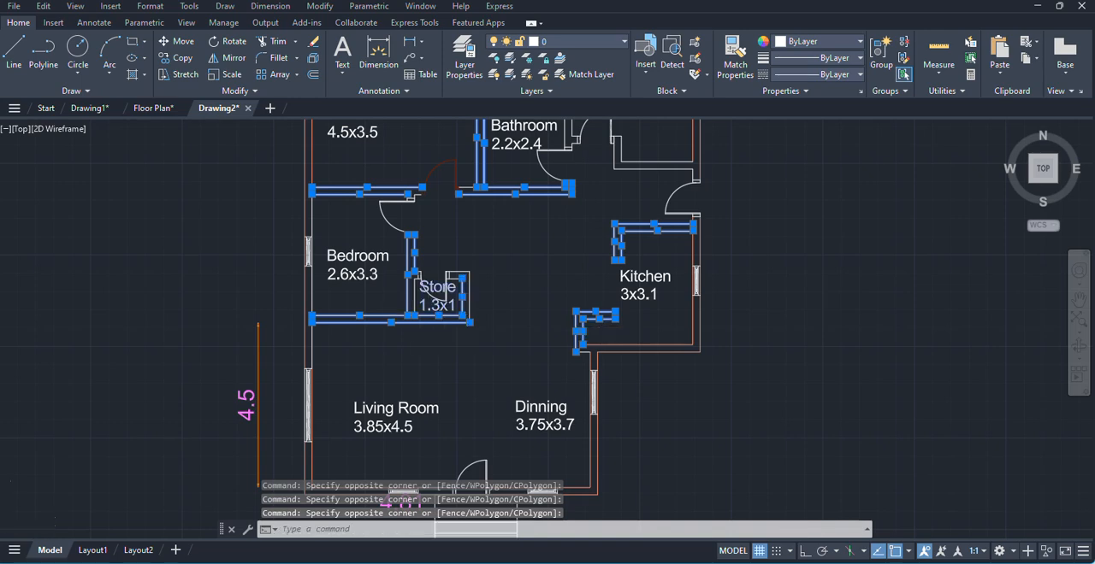
pyautogui.scroll(4, 413, 297)
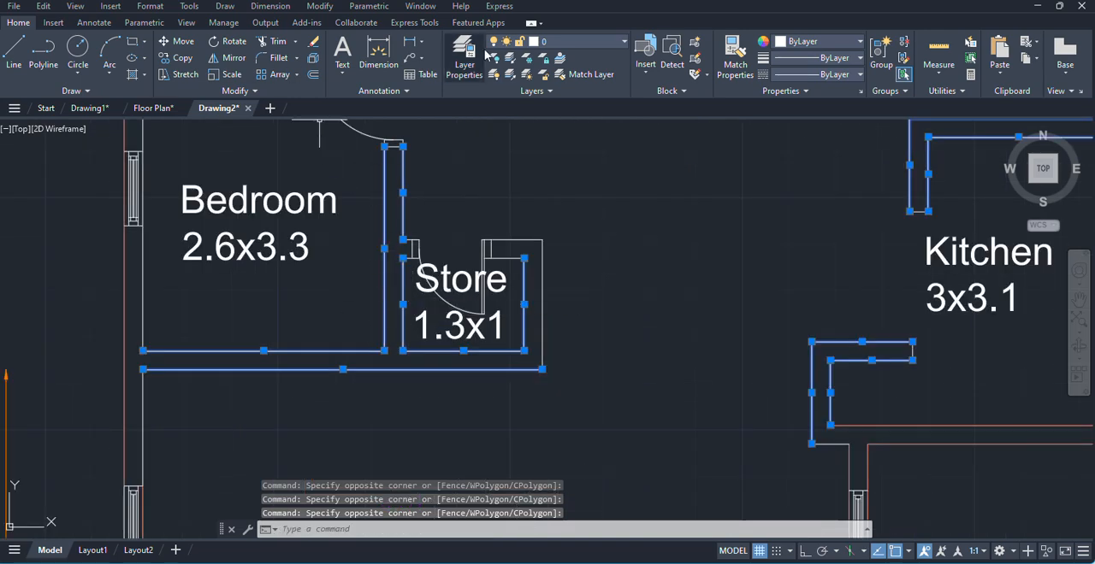
pyautogui.click(589, 43)
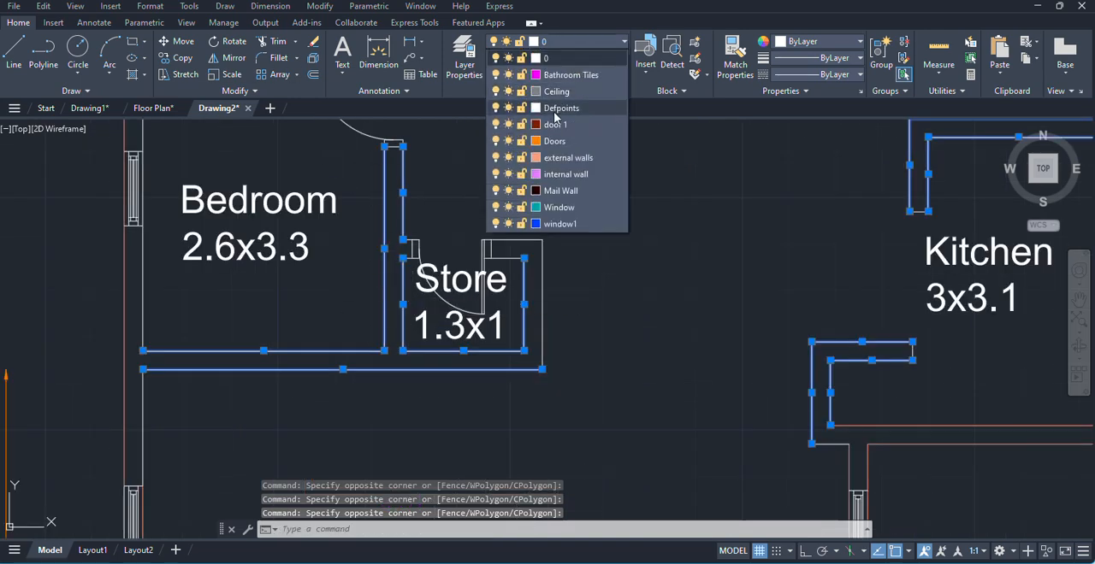
pyautogui.click(565, 174)
pyautogui.scroll(-4, 502, 262)
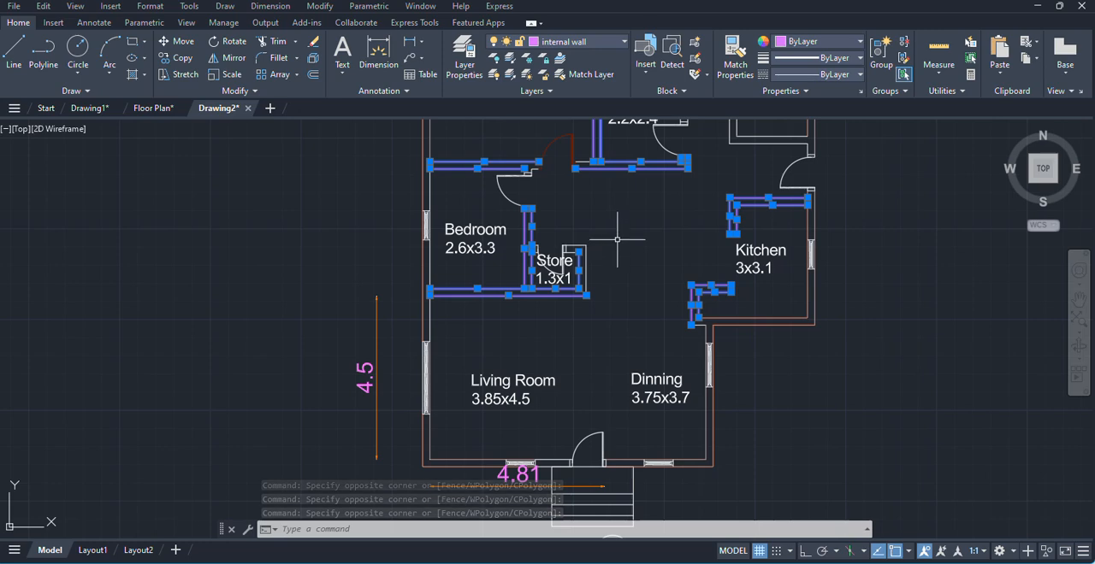
pyautogui.press('Escape')
# - Match the properties of the internal wall line below the store onto the store's remaining outer wall lines
pyautogui.moveTo(631, 232); pyautogui.dragTo(561, 289, button='middle')
pyautogui.scroll(3, 521, 322)
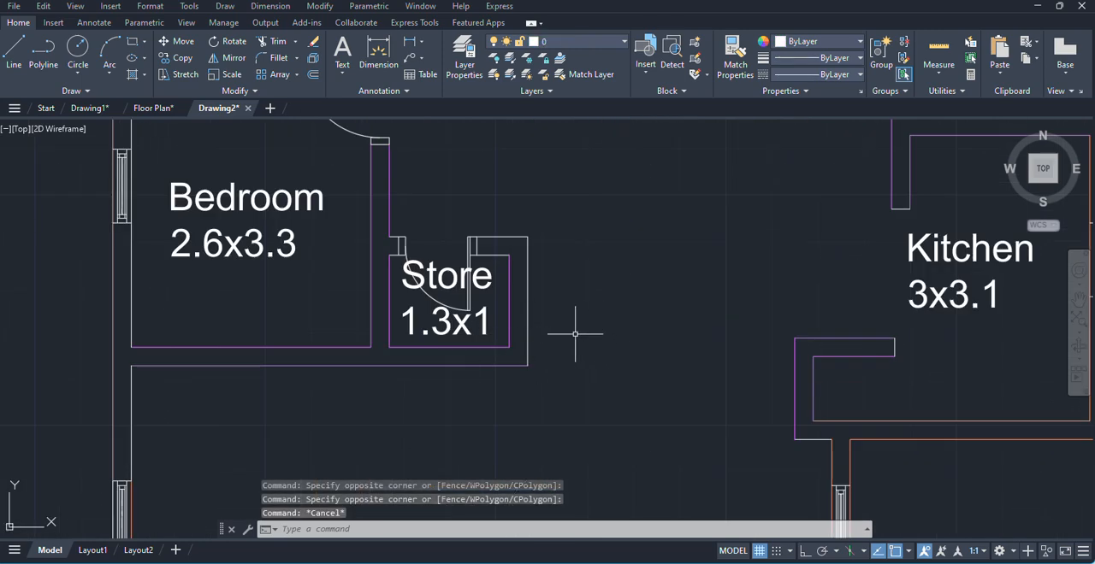
pyautogui.write('ma')
pyautogui.press('Return')
pyautogui.click(509, 366)
pyautogui.click(528, 341)
pyautogui.click(529, 216)
pyautogui.click(545, 275)
pyautogui.click(503, 202)
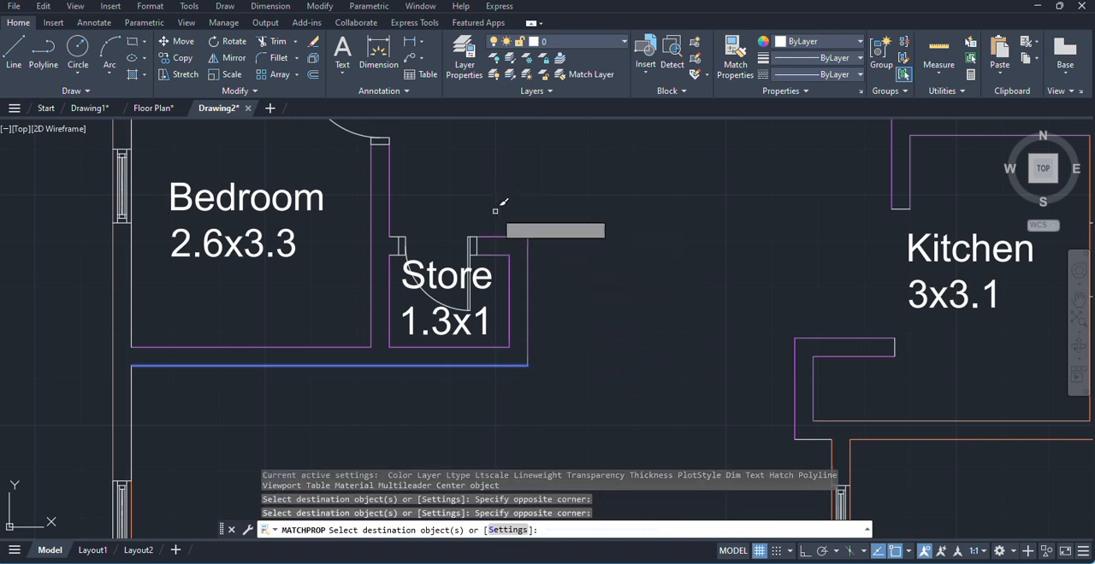
# - Match the same internal wall properties onto the remaining interior walls around the two bathrooms and the 3.3x3.8 bedroom
pyautogui.scroll(-4, 469, 354)
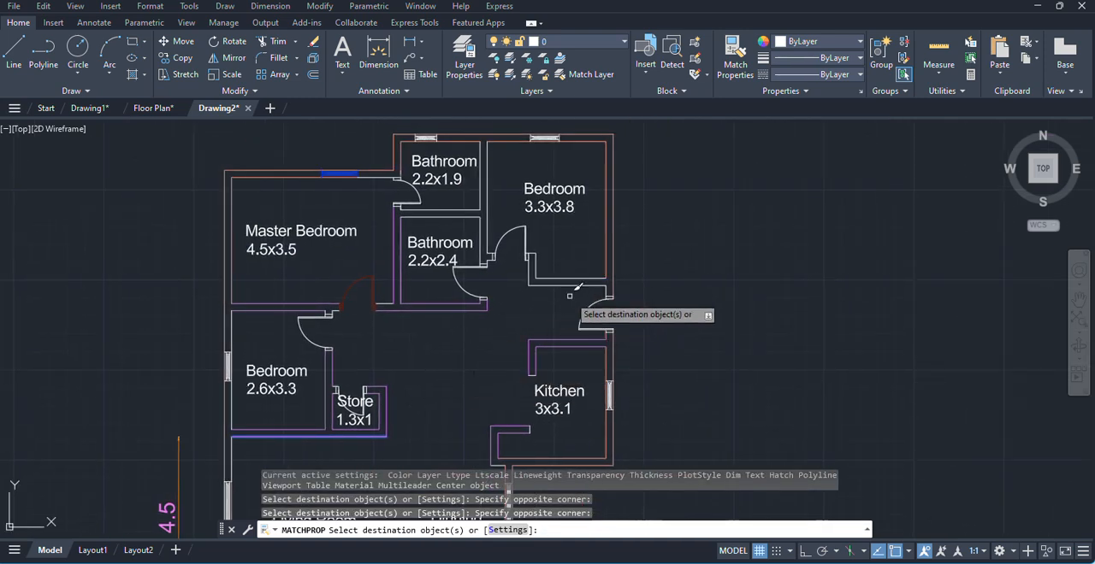
pyautogui.click(550, 265)
pyautogui.click(507, 206)
pyautogui.click(506, 206)
pyautogui.click(427, 221)
pyautogui.scroll(4, 493, 272)
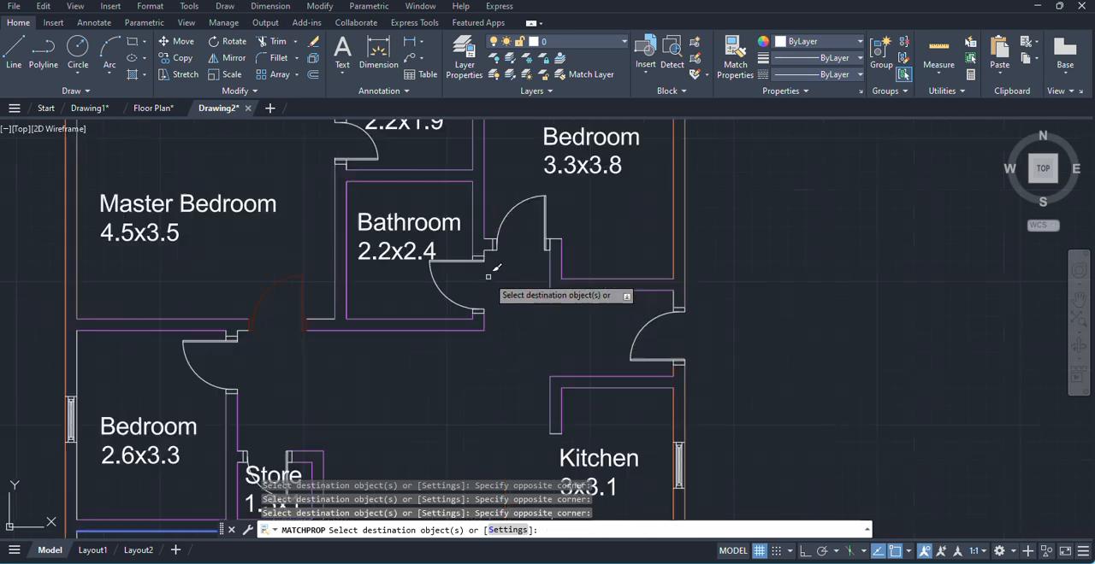
pyautogui.scroll(-3, 493, 272)
pyautogui.scroll(8, 491, 253)
pyautogui.click(485, 263)
pyautogui.click(423, 146)
pyautogui.scroll(-6, 419, 214)
pyautogui.scroll(2, 479, 282)
pyautogui.scroll(3, 501, 274)
pyautogui.press('Escape')
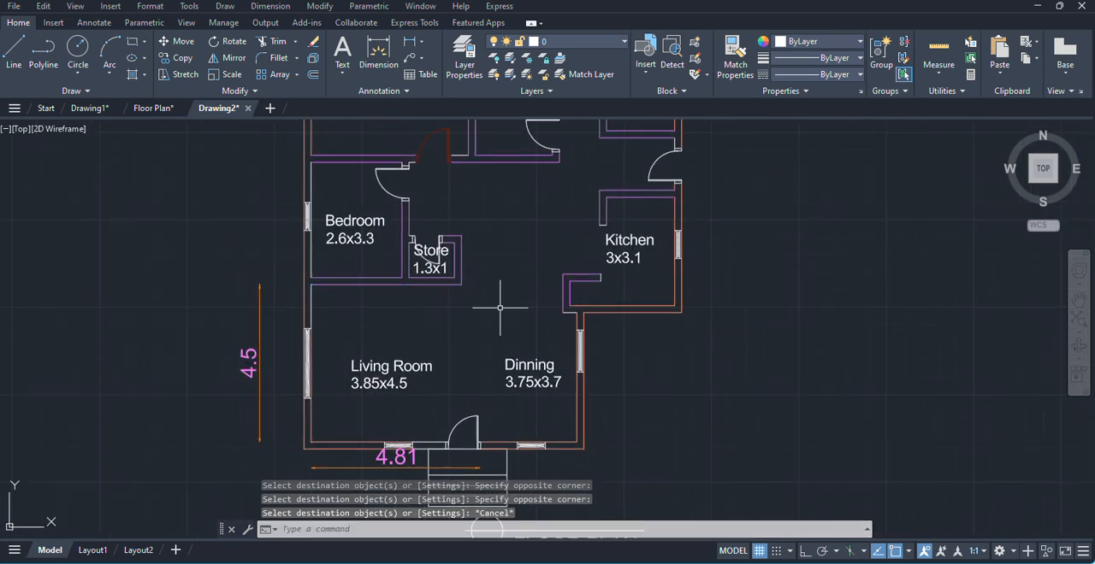
# - Match the properties of the master bedroom's lower door onto the 2.6x3.3 bedroom door and its frame
pyautogui.scroll(-4, 500, 308)
pyautogui.scroll(2, 523, 280)
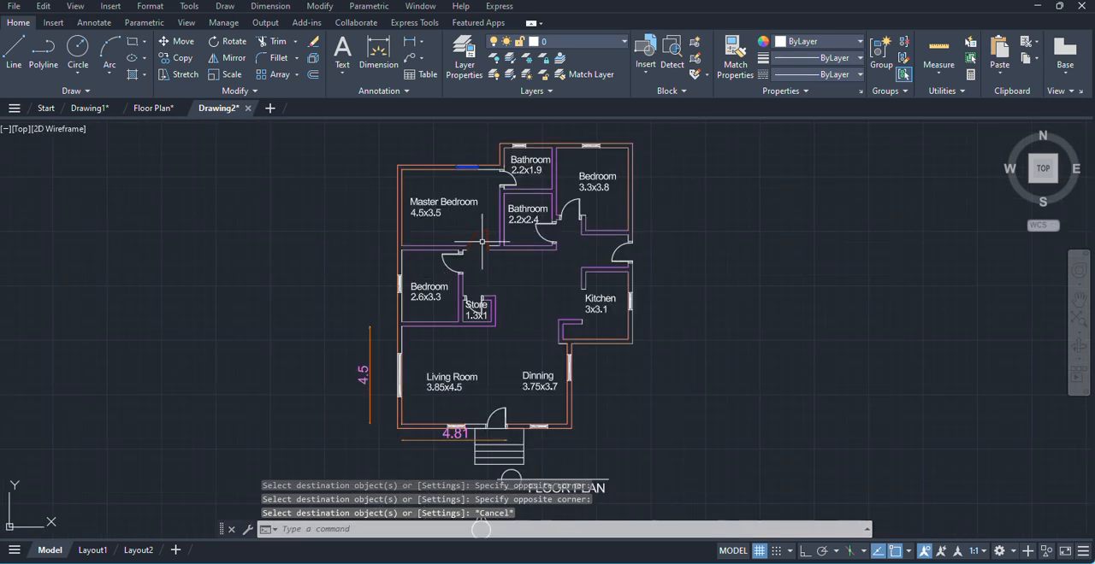
pyautogui.scroll(4, 488, 267)
pyautogui.write('m')
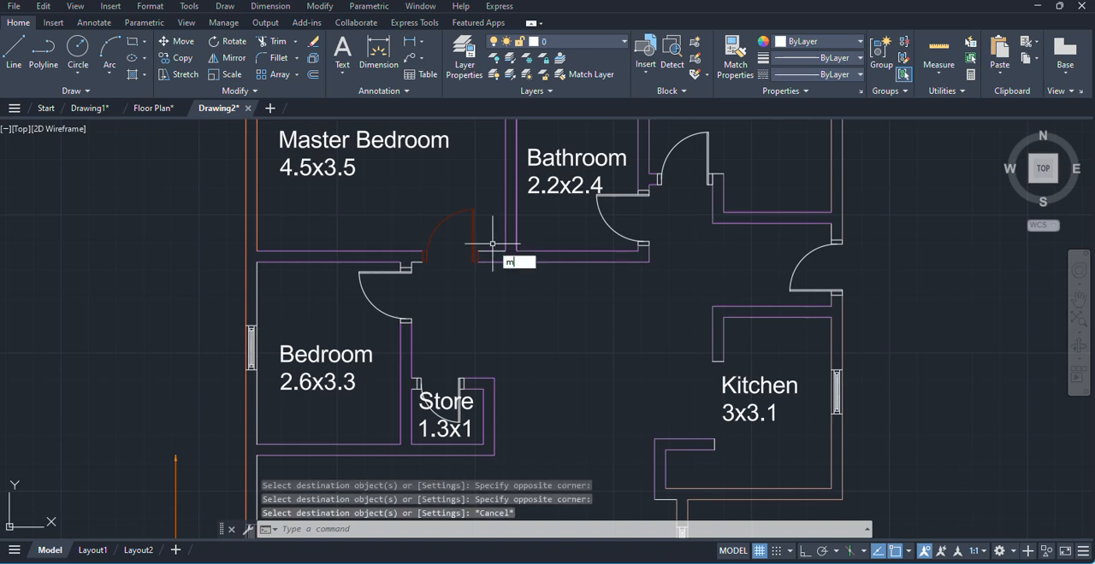
pyautogui.write('a')
pyautogui.press('Return')
pyautogui.click(471, 233)
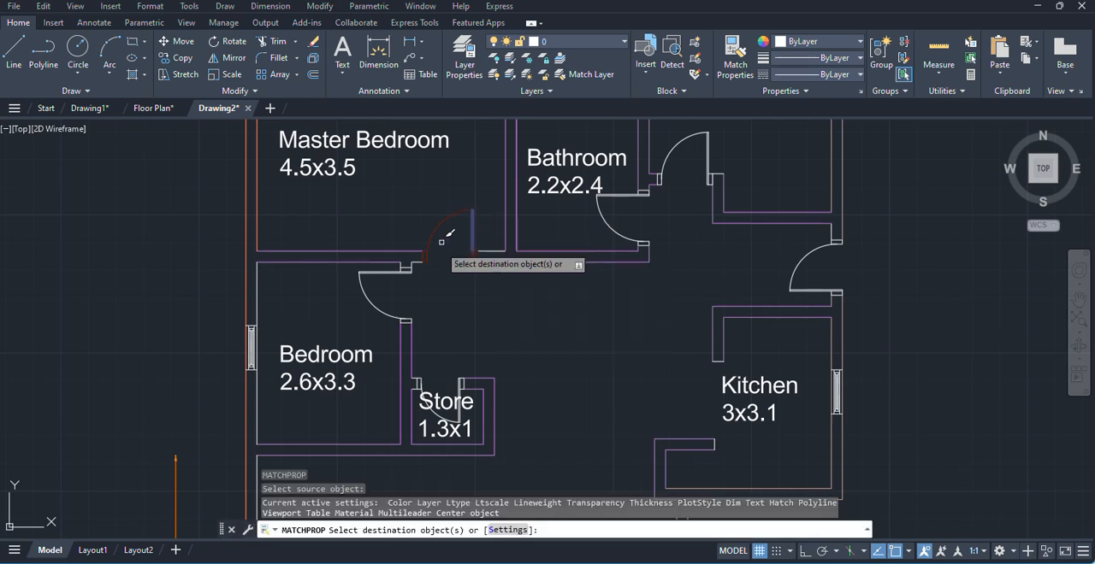
pyautogui.scroll(2, 415, 316)
pyautogui.click(297, 237)
pyautogui.click(479, 358)
# - Apply the same door 1 properties to the 3.3x3.8 bedroom door and its frame pieces
pyautogui.scroll(-4, 330, 322)
pyautogui.scroll(5, 402, 207)
pyautogui.scroll(2, 410, 201)
pyautogui.click(418, 193)
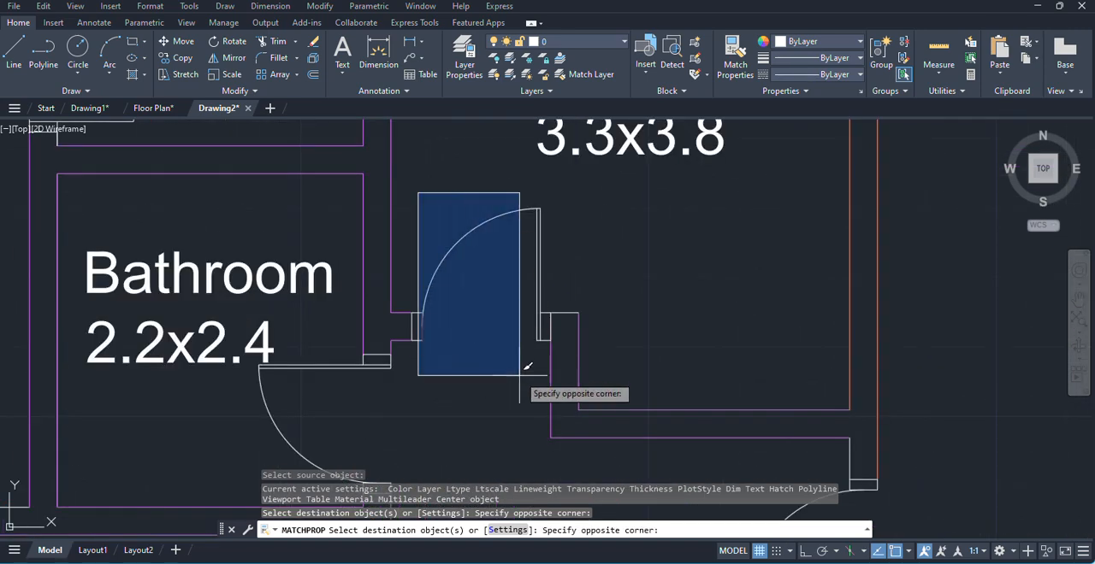
pyautogui.click(554, 359)
pyautogui.click(406, 293)
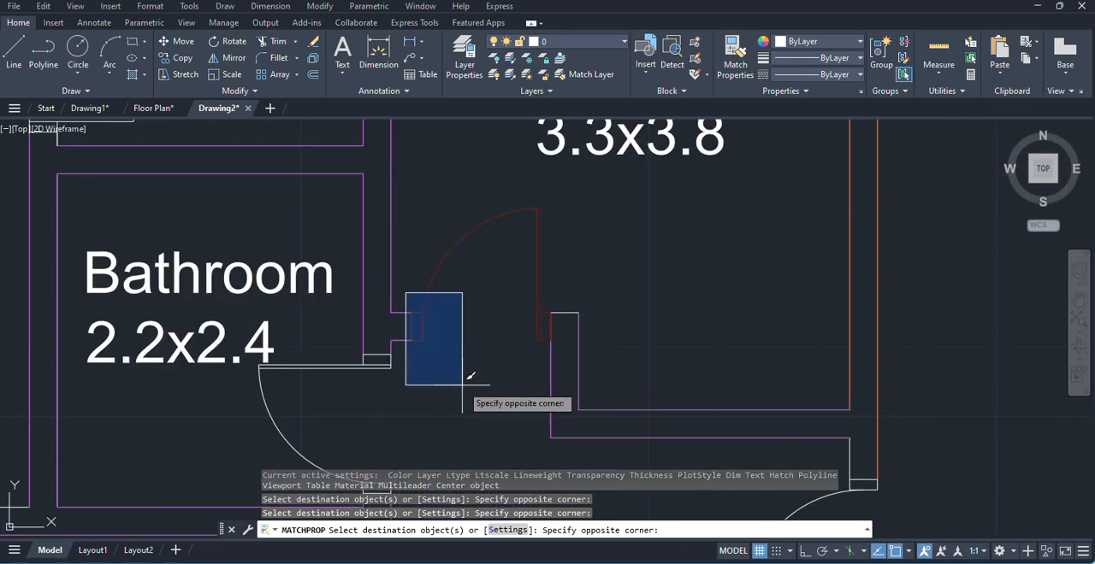
pyautogui.click(464, 379)
# - Apply the matched door 1 properties to the 2.2x2.4 bathroom door and its frame pieces, and end the matching
pyautogui.scroll(-4, 368, 354)
pyautogui.scroll(6, 377, 364)
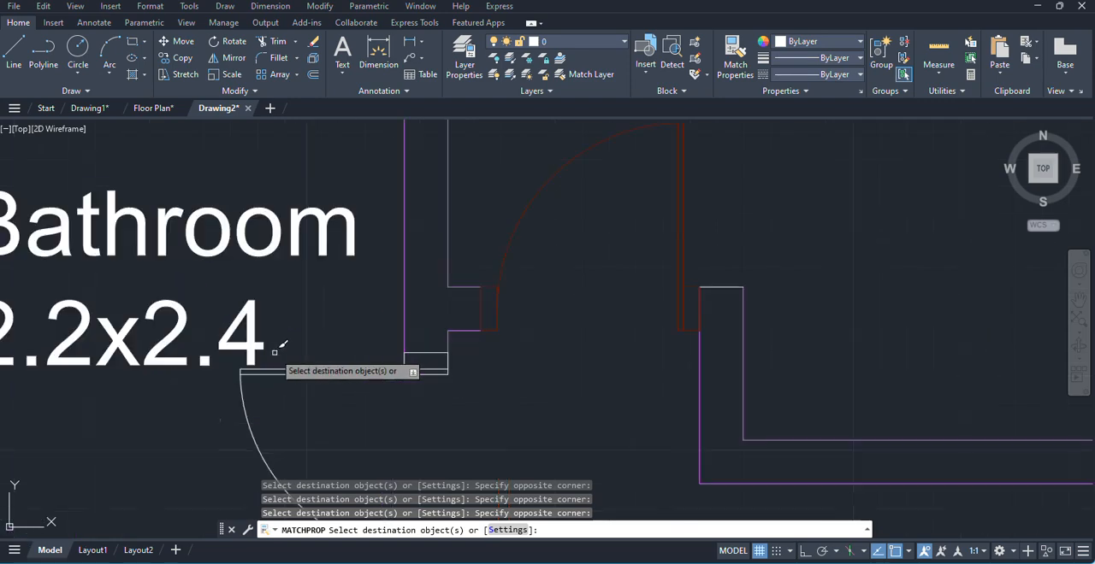
pyautogui.click(211, 368)
pyautogui.click(209, 369)
pyautogui.click(205, 376)
pyautogui.scroll(-3, 556, 308)
pyautogui.click(597, 436)
pyautogui.scroll(2, 575, 340)
pyautogui.click(320, 293)
pyautogui.click(648, 452)
pyautogui.scroll(-5, 736, 415)
pyautogui.moveTo(781, 481); pyautogui.dragTo(581, 392, button='middle')
pyautogui.scroll(6, 582, 393)
pyautogui.scroll(-10, 357, 287)
pyautogui.moveTo(381, 469); pyautogui.dragTo(366, 293, button='middle')
pyautogui.scroll(5, 368, 295)
pyautogui.press('Escape')
# - Turn on the lineweight display in the lineweight settings (LW) and review the floor plan's wall and door thicknesses
pyautogui.scroll(-5, 526, 342)
pyautogui.scroll(5, 571, 277)
pyautogui.scroll(-5, 571, 277)
pyautogui.scroll(4, 497, 333)
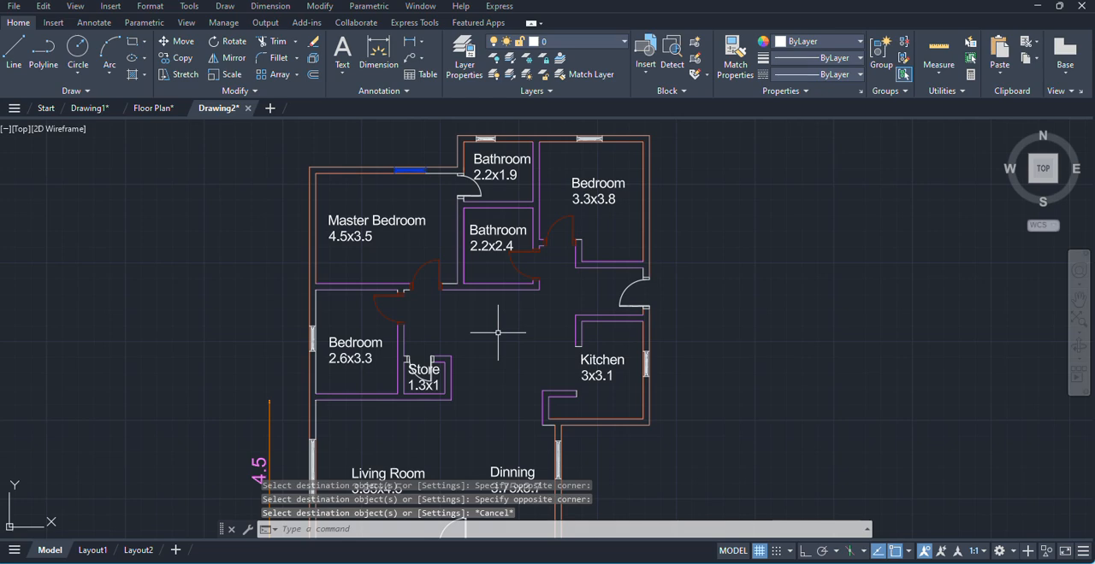
pyautogui.write('LW')
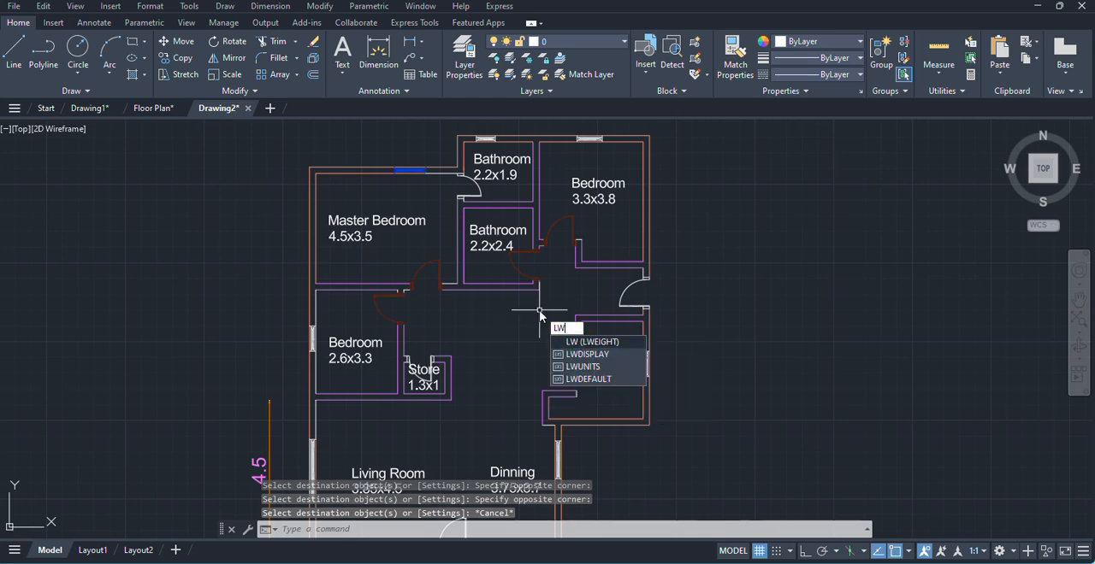
pyautogui.click(606, 342)
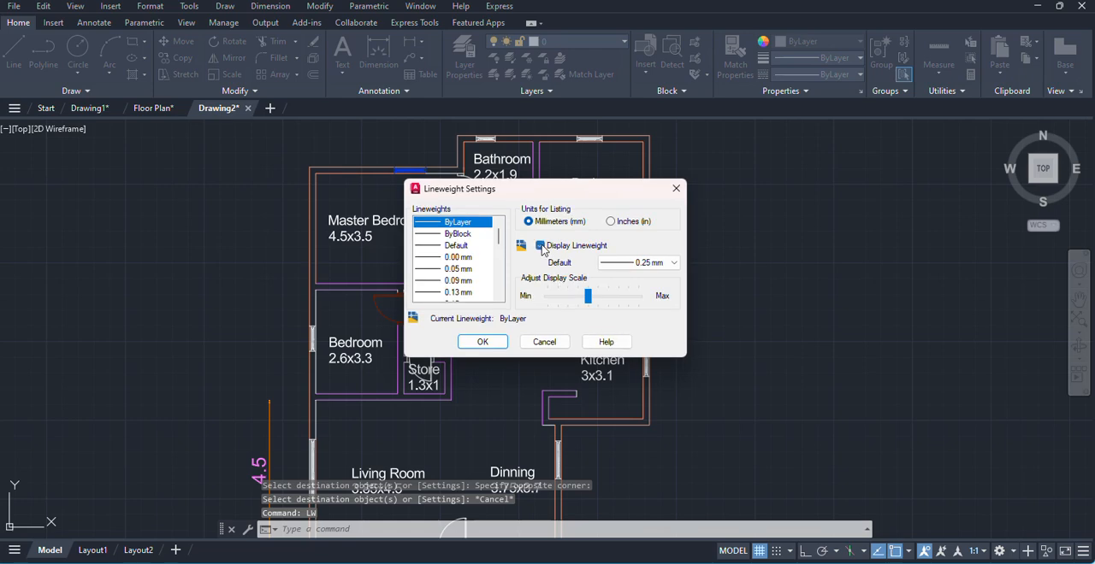
pyautogui.click(484, 341)
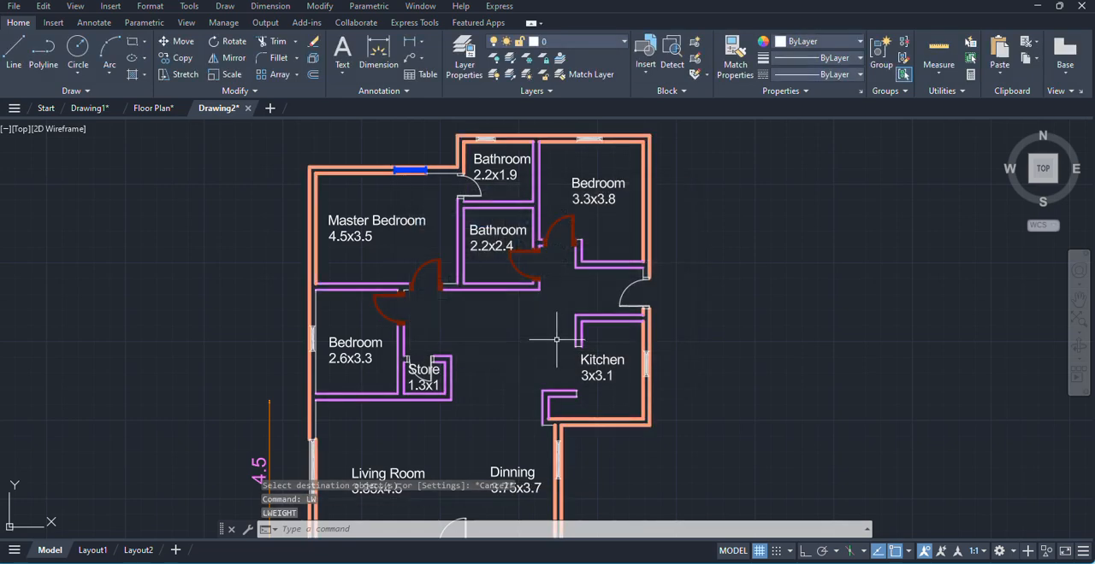
pyautogui.scroll(-3, 557, 339)
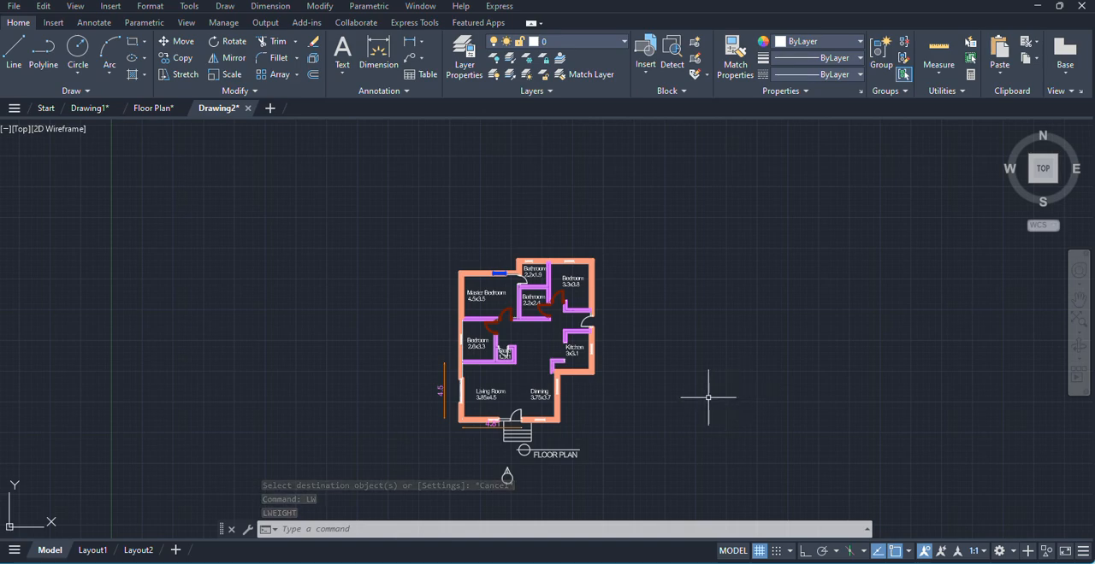
pyautogui.scroll(4, 498, 341)
pyautogui.moveTo(615, 341); pyautogui.dragTo(570, 319, button='middle')
pyautogui.scroll(2, 571, 319)
pyautogui.scroll(-2, 571, 319)
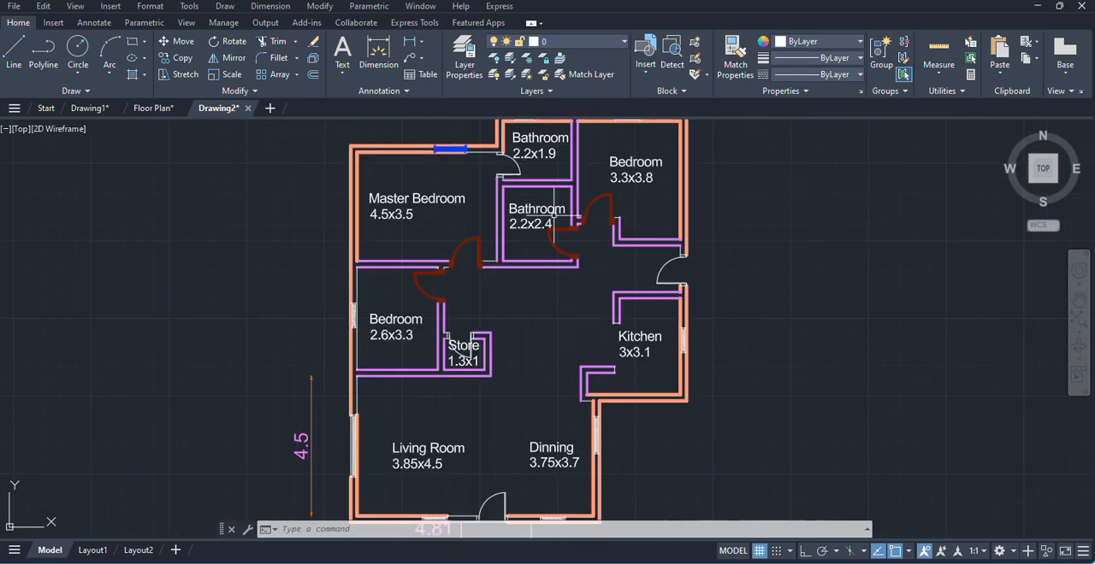
# - Turn the door 1 layer off and on again, and freeze and thaw it
pyautogui.click(592, 42)
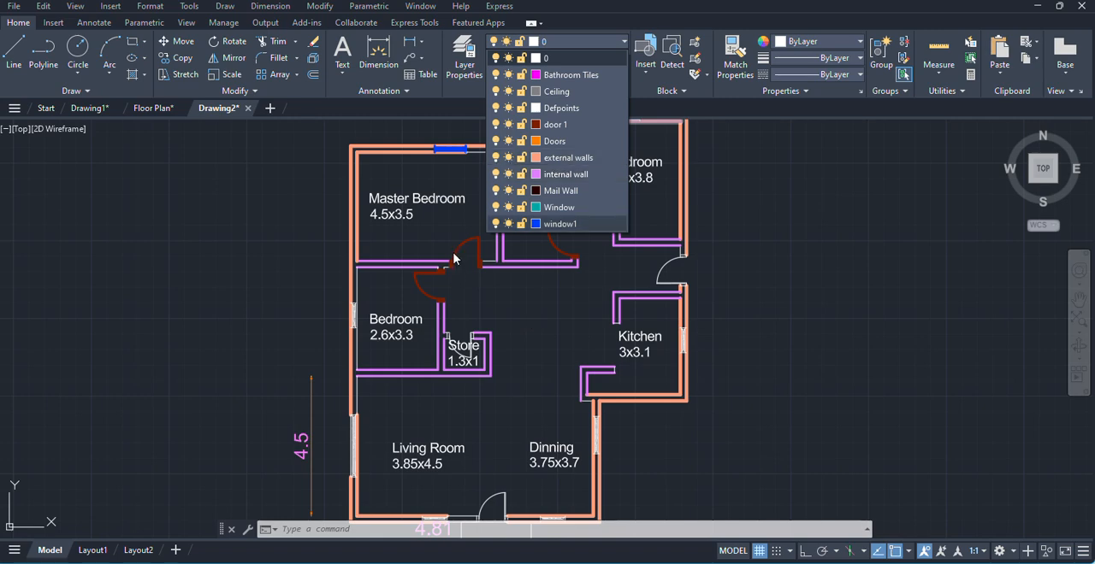
pyautogui.click(496, 126)
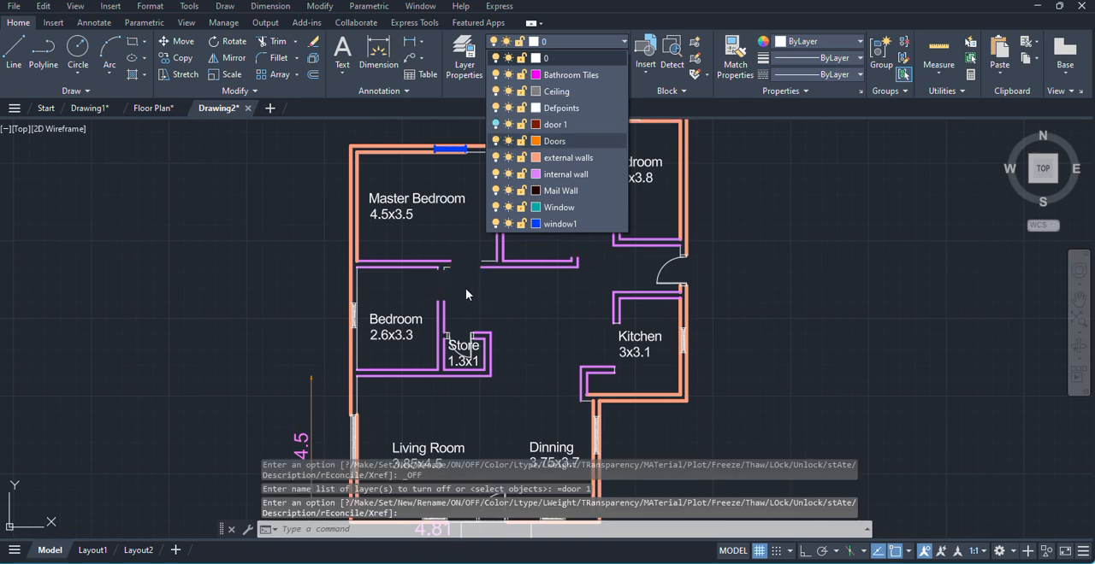
pyautogui.click(496, 126)
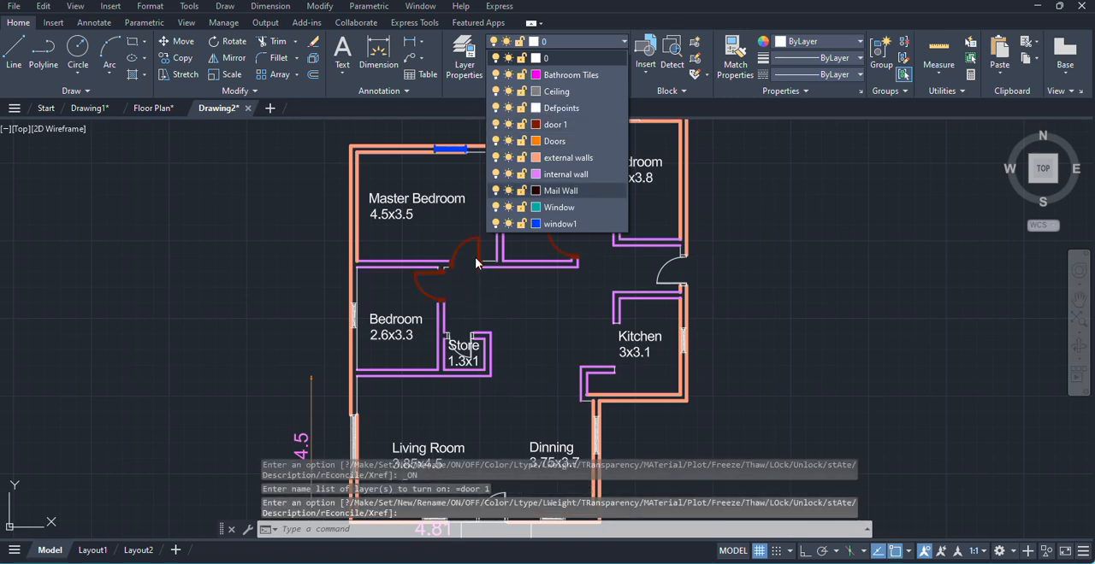
pyautogui.click(509, 125)
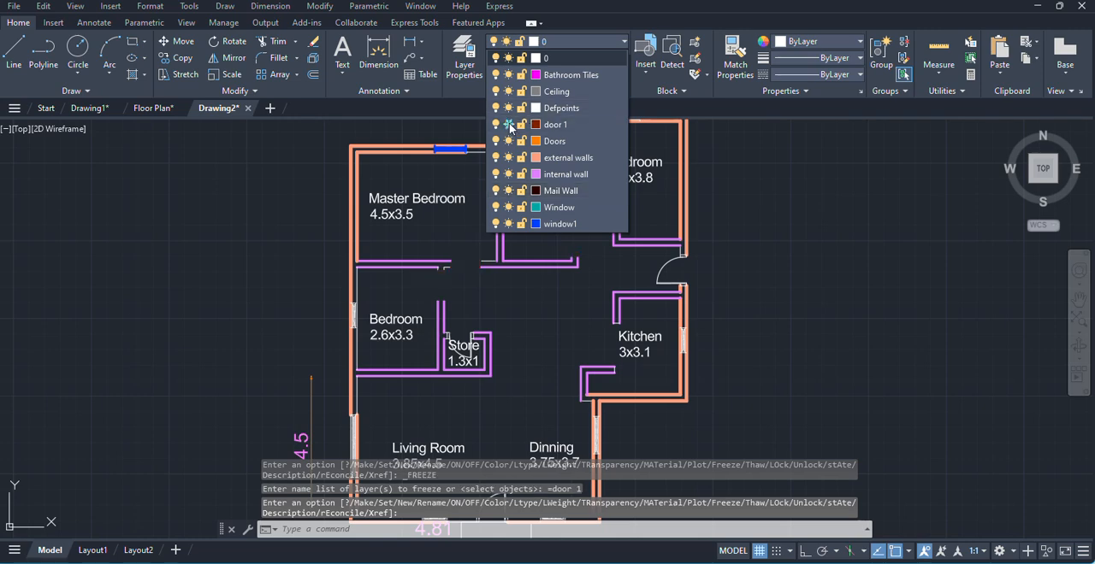
pyautogui.click(508, 124)
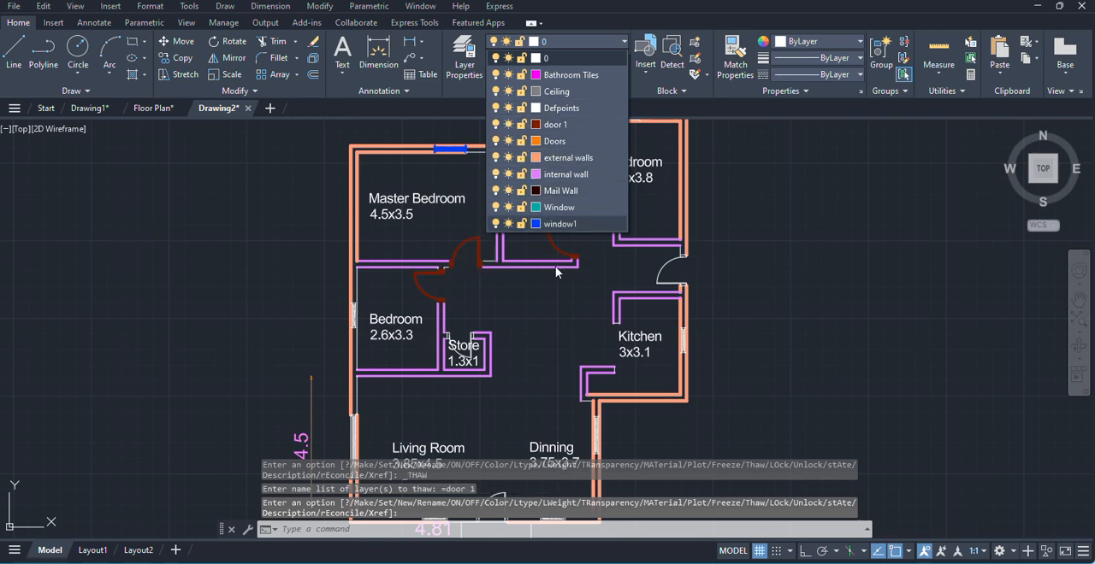
pyautogui.scroll(-7, 596, 342)
pyautogui.scroll(7, 650, 332)
pyautogui.click(443, 291)
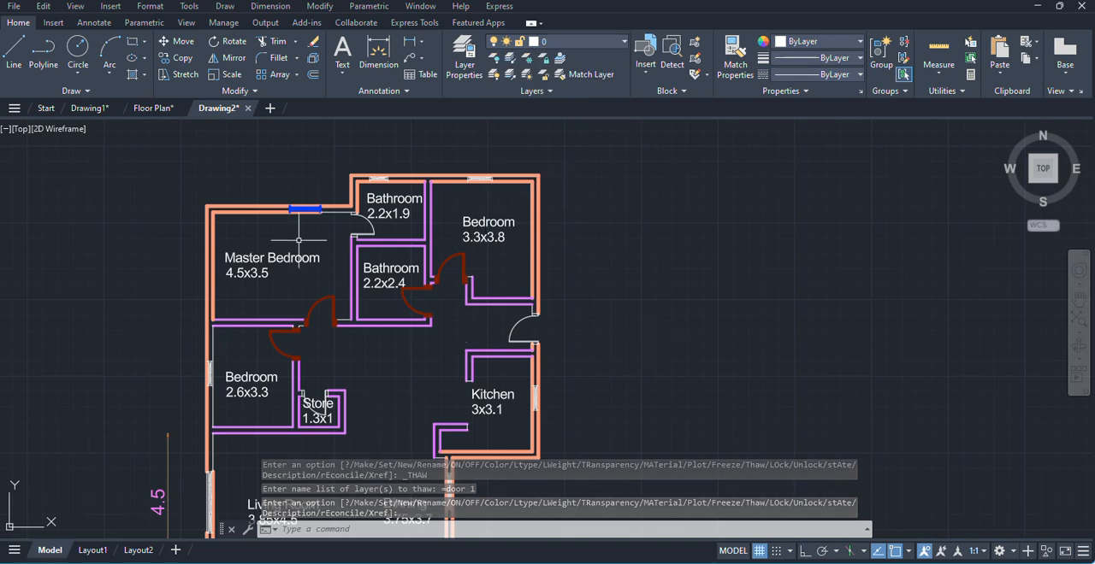
pyautogui.scroll(8, 319, 213)
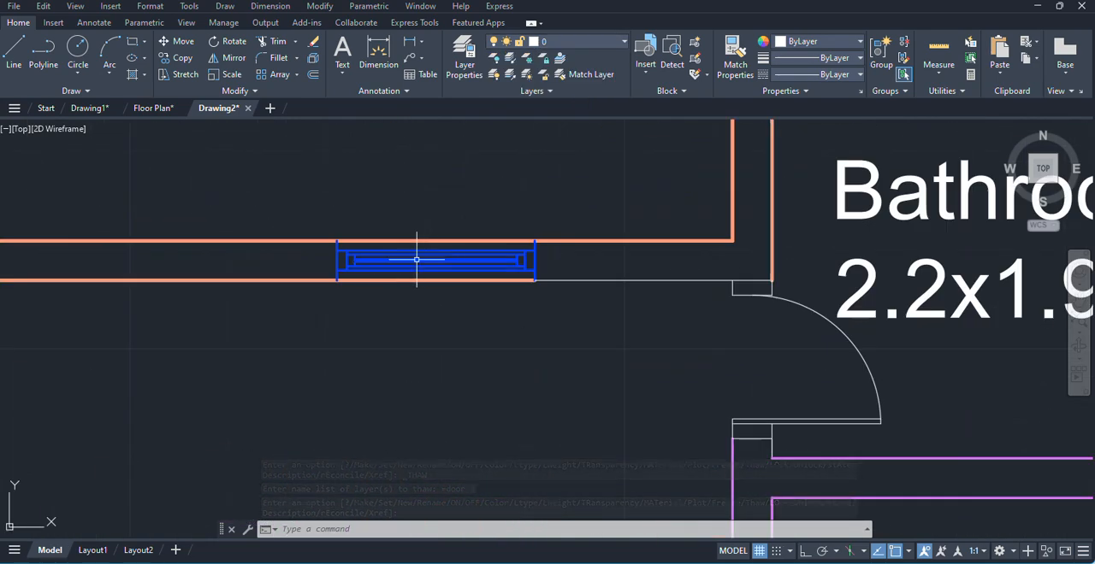
# - Lock the external walls layer
pyautogui.scroll(-8, 414, 258)
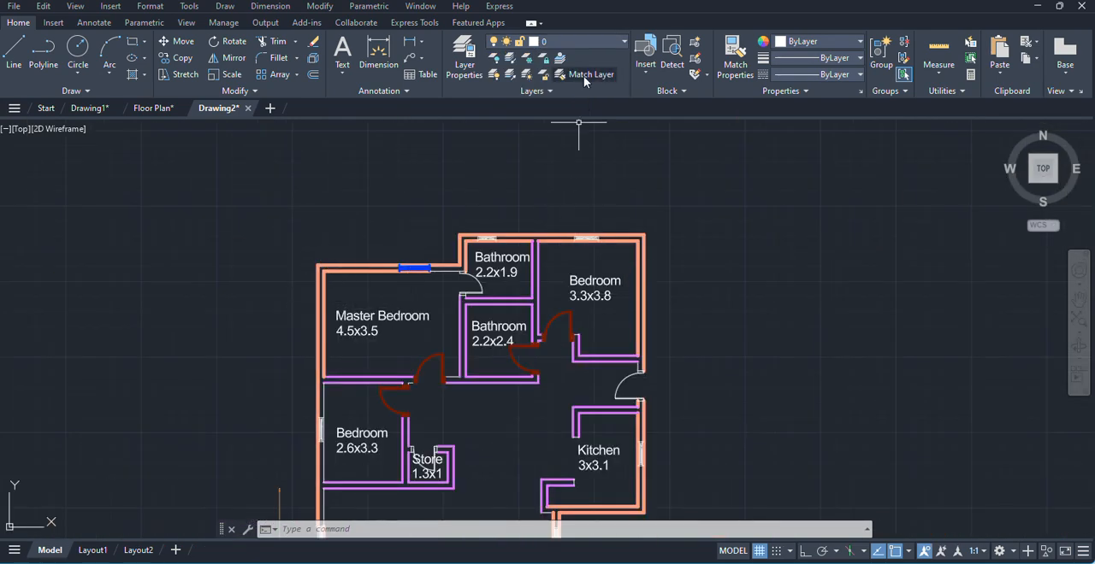
pyautogui.click(593, 44)
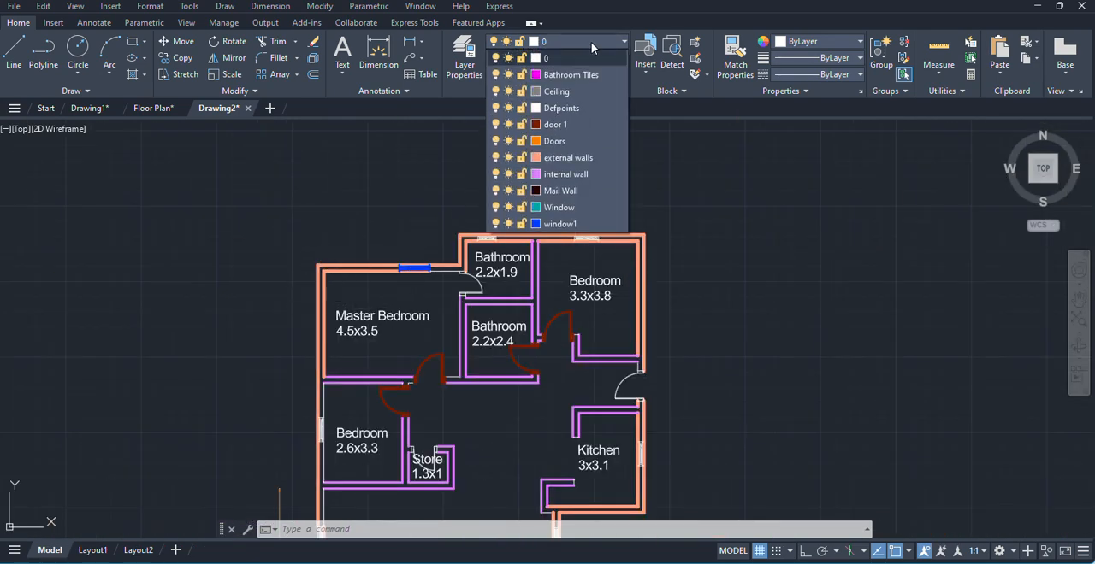
pyautogui.click(521, 157)
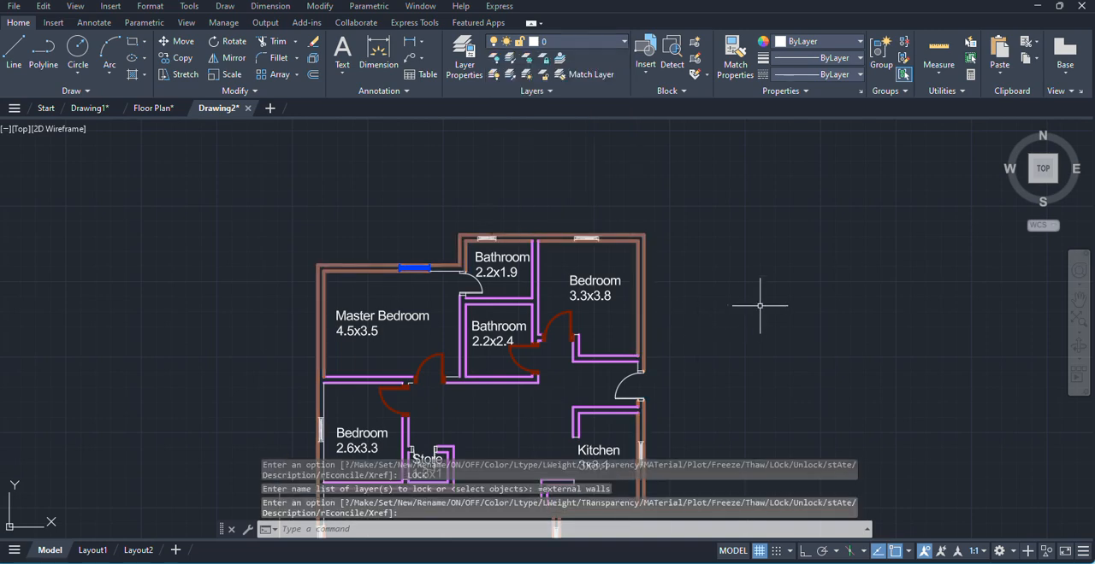
# - Try to move the two locked external wall lines beside the 3.3x3.8 bedroom with the Move command
pyautogui.scroll(-5, 637, 200)
pyautogui.scroll(6, 639, 220)
pyautogui.click(657, 239)
pyautogui.click(616, 221)
pyautogui.click(656, 276)
pyautogui.click(631, 226)
pyautogui.write('m')
pyautogui.press('Return')
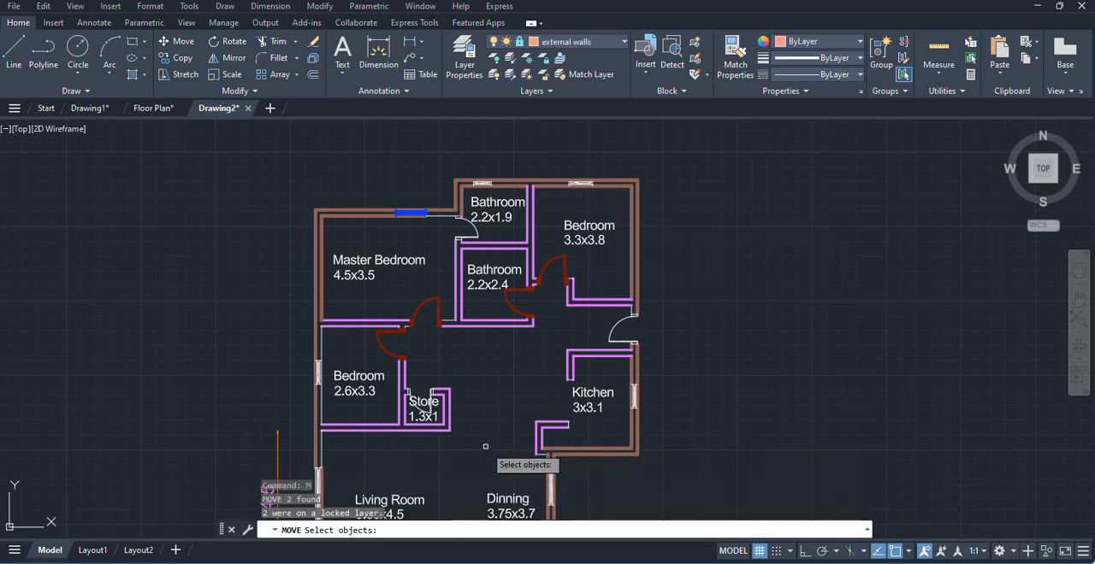
pyautogui.press('Escape')
# - Try to move only the outer line of the locked external wall beside the 3.3x3.8 bedroom
pyautogui.click(665, 254)
pyautogui.write('m')
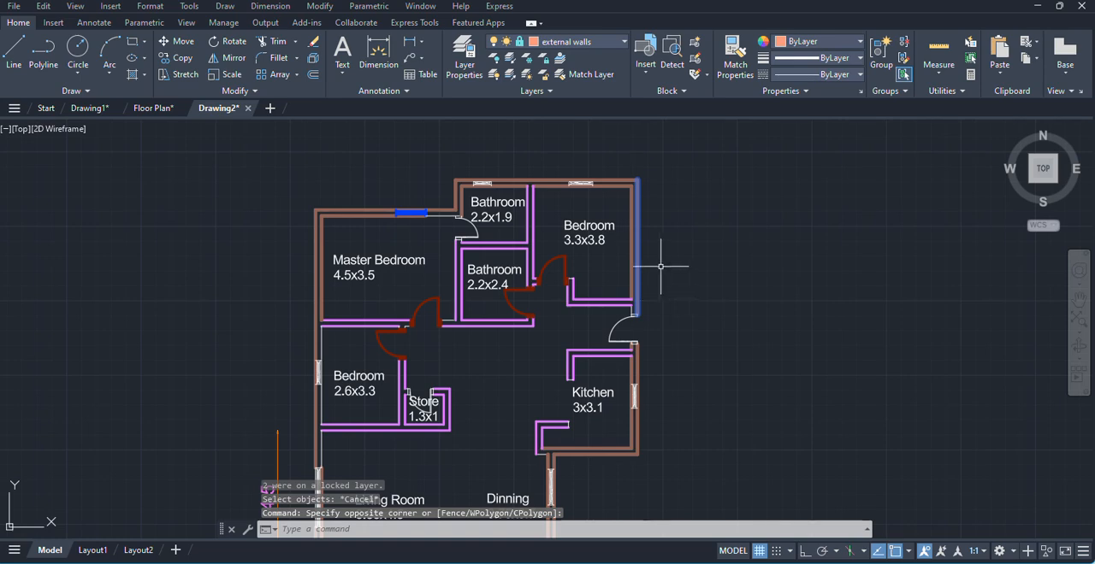
pyautogui.press('Return')
pyautogui.press('Escape')
# - Reselect both locked wall lines beside the 3.3x3.8 bedroom, try once more to move them, and cancel the command
pyautogui.click(650, 265)
pyautogui.click(622, 263)
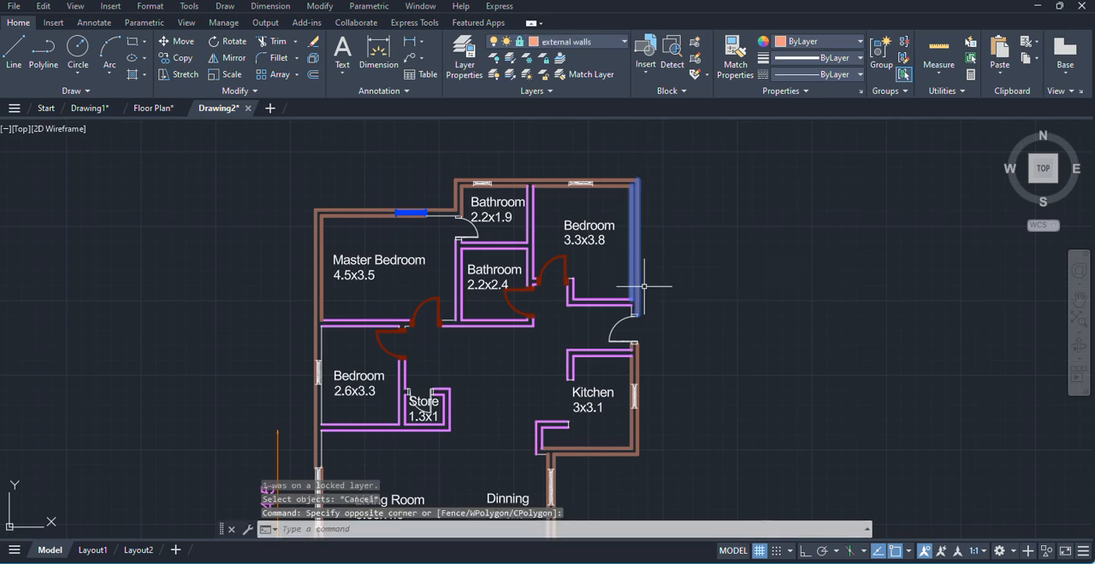
pyautogui.click(319, 6)
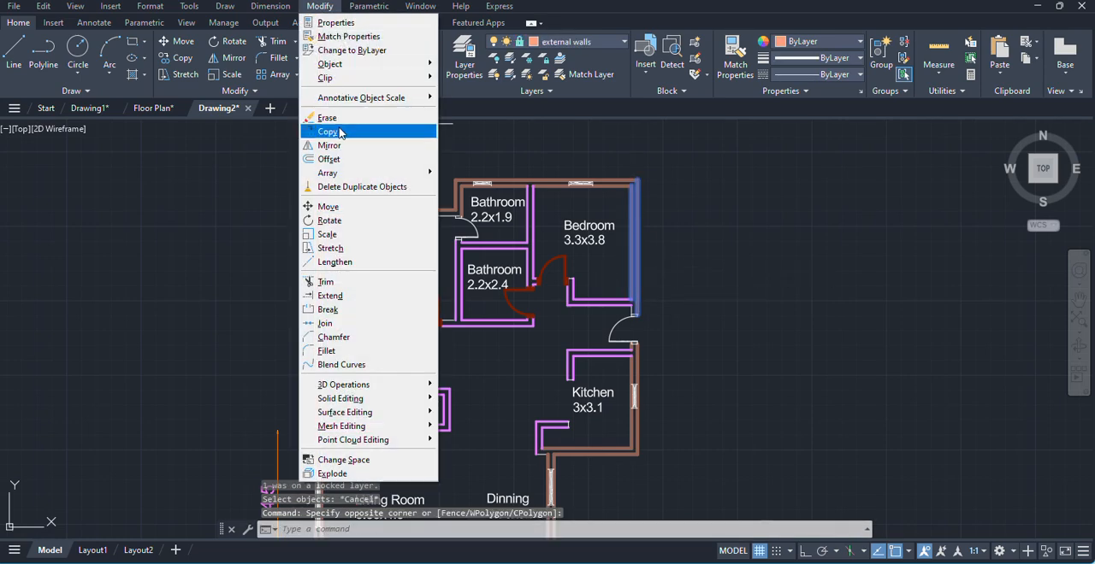
pyautogui.click(328, 206)
pyautogui.click(636, 262)
pyautogui.click(706, 272)
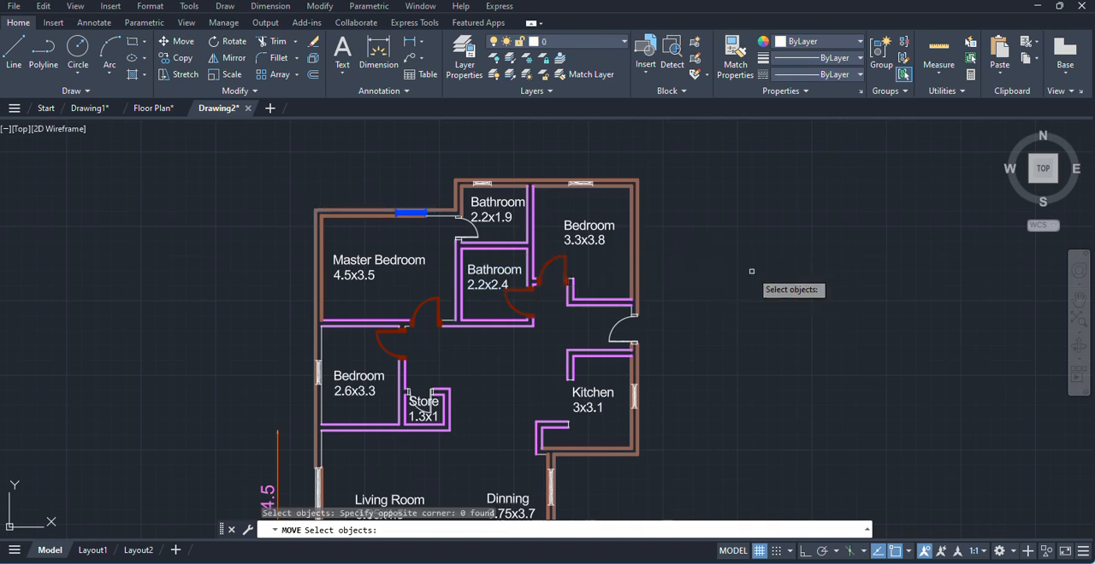
pyautogui.press('Escape')
pyautogui.scroll(-4, 631, 313)
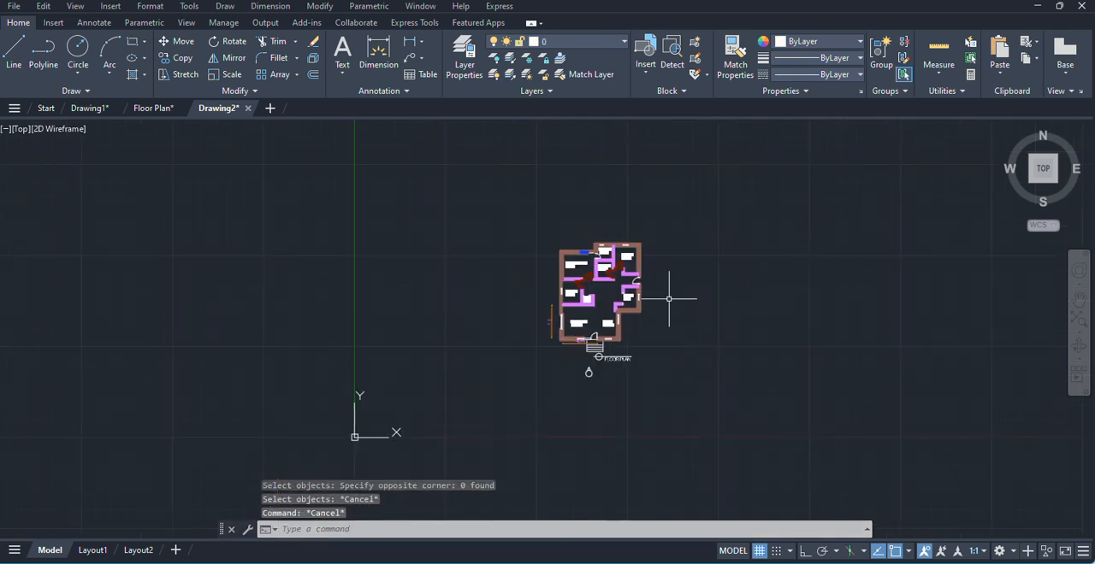
pyautogui.scroll(2, 631, 313)
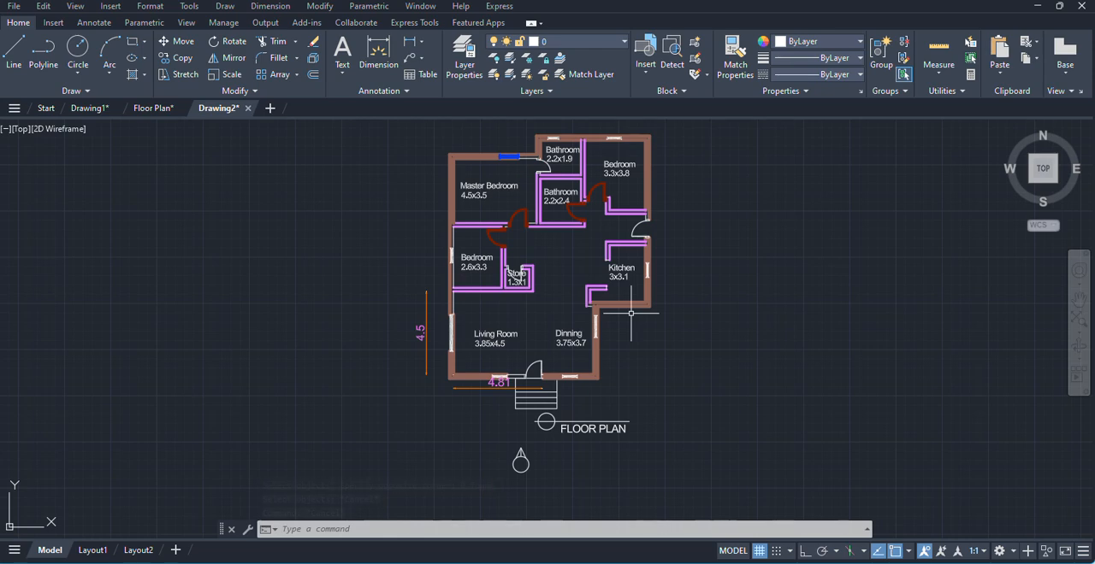
pyautogui.moveTo(692, 298); pyautogui.dragTo(686, 336, button='middle')
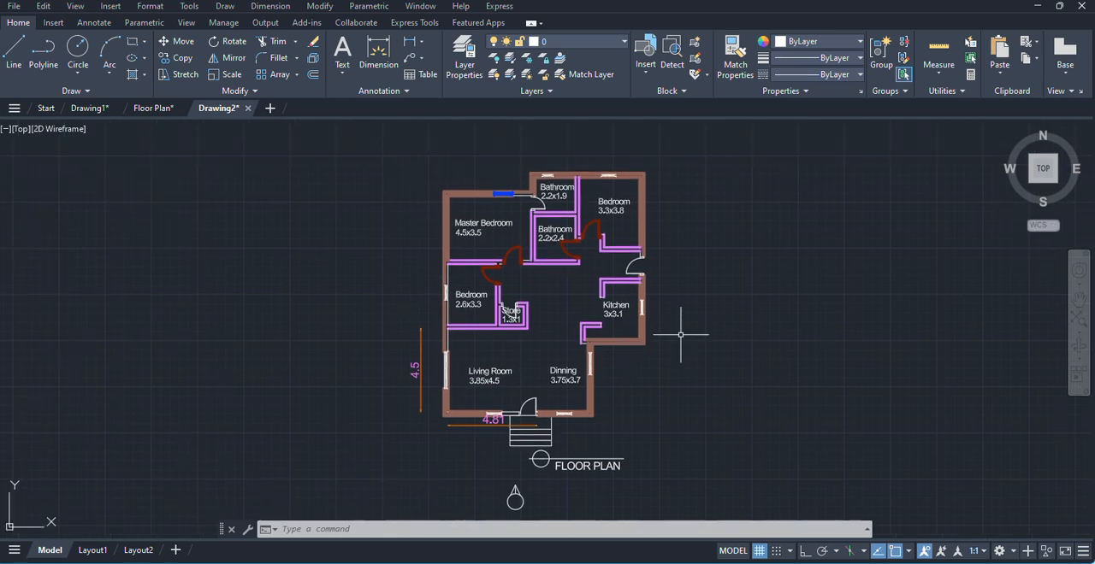